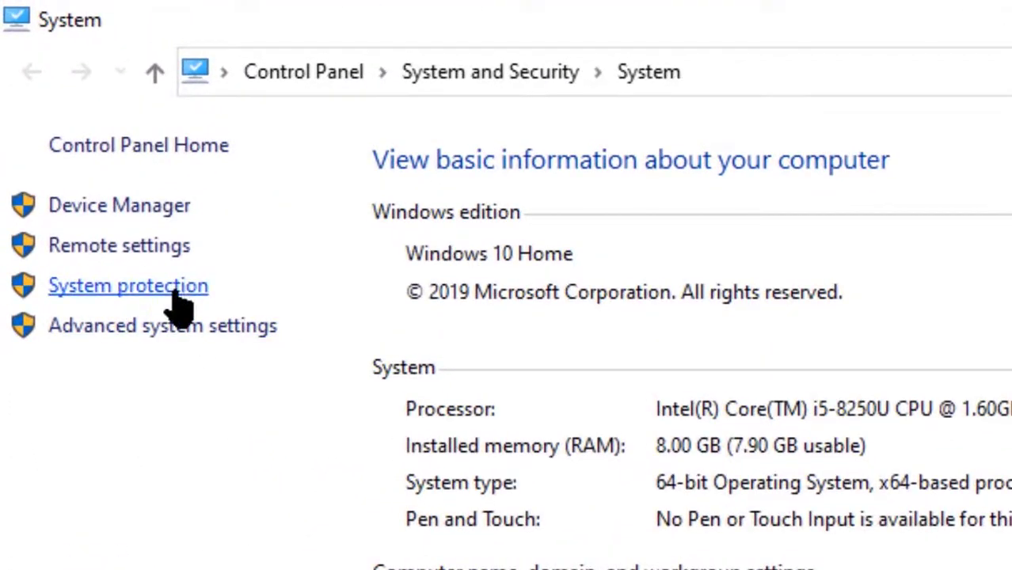
- Delete all restore points for the OS (C:) drive in its System Protection settings
{"action": "left_click", "coordinate": [174, 293]}
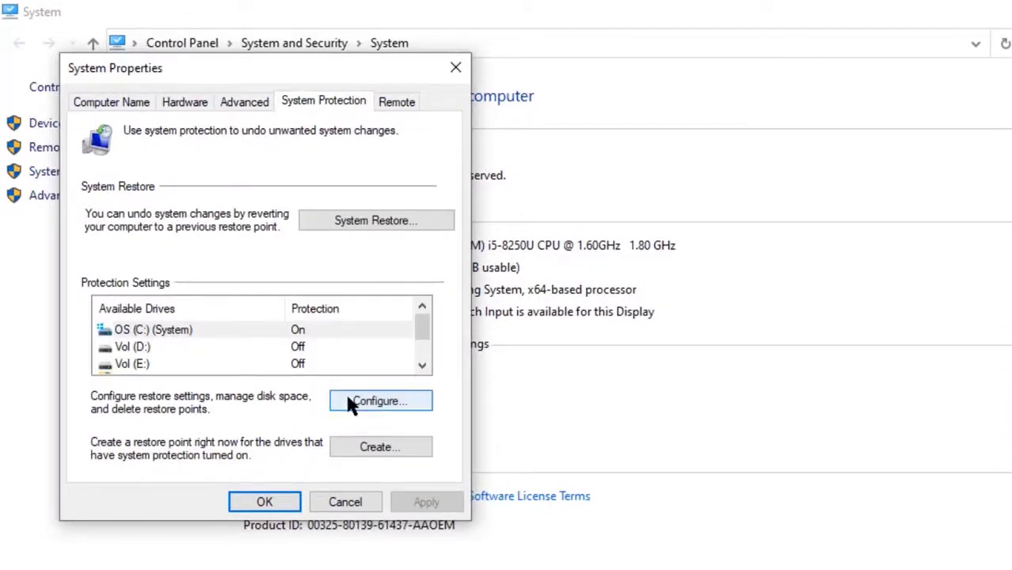
{"action": "left_click", "coordinate": [350, 402]}
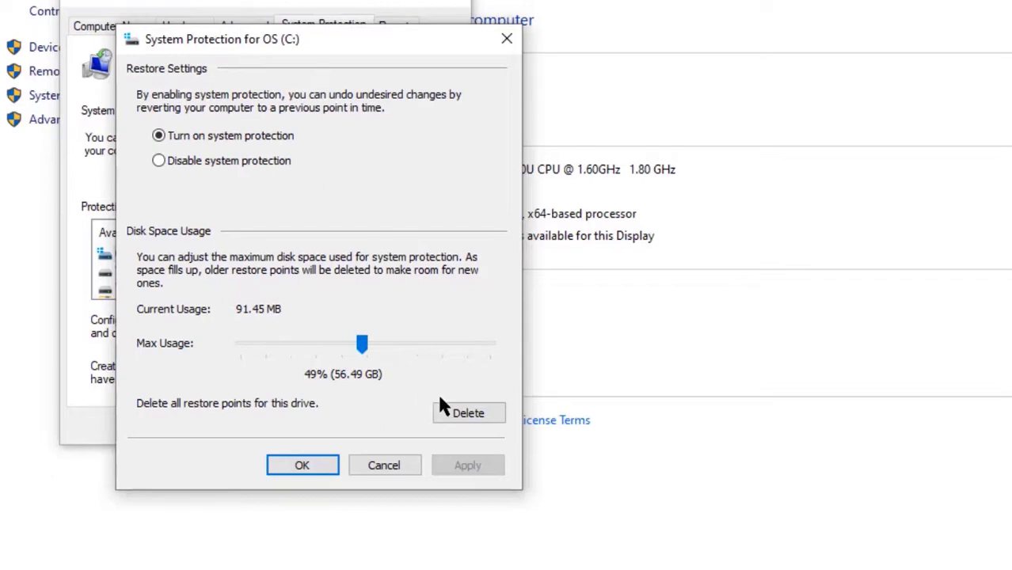
{"action": "left_click", "coordinate": [459, 413]}
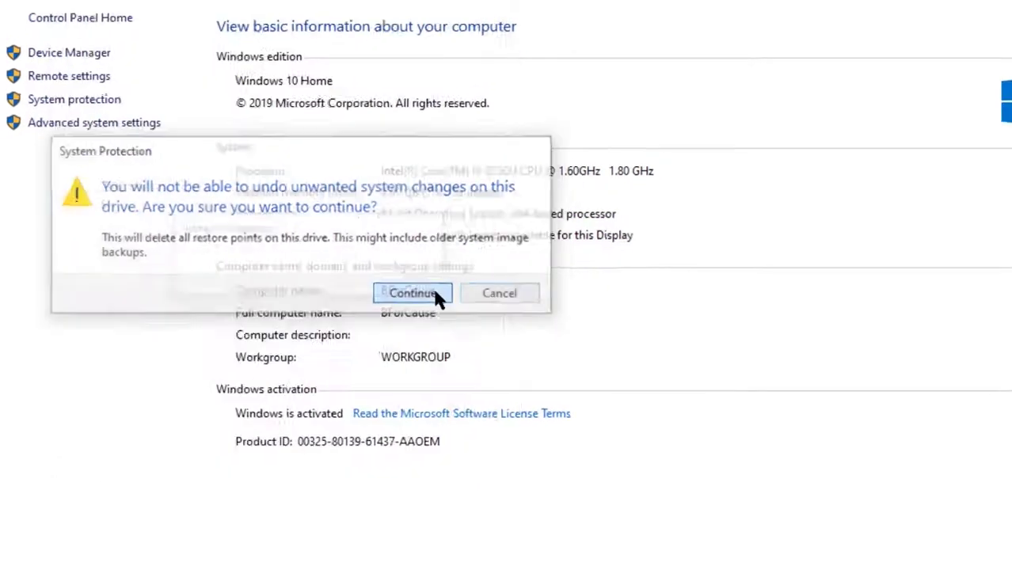
{"action": "left_click", "coordinate": [427, 297]}
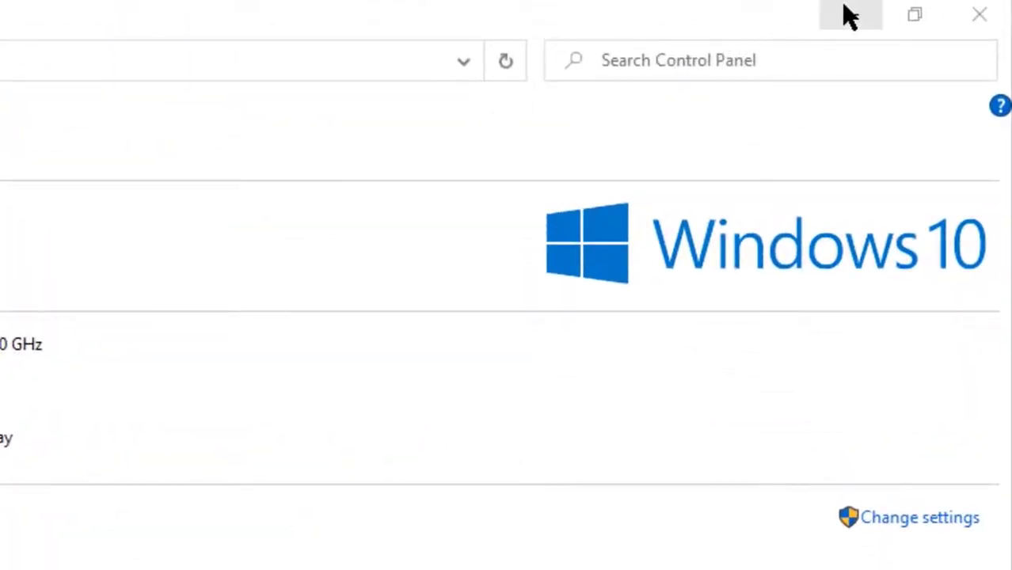
{"action": "left_click", "coordinate": [849, 16]}
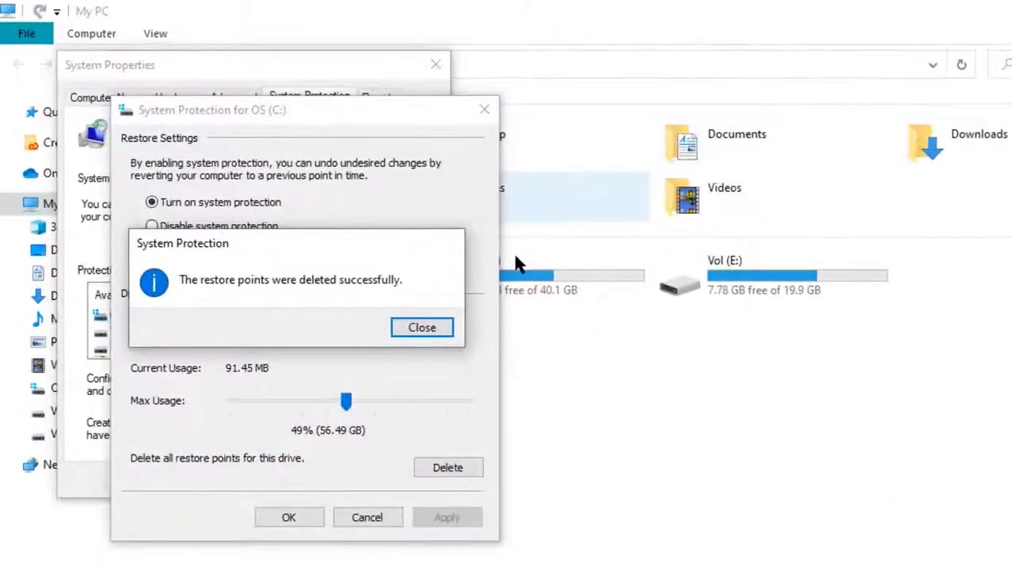
{"action": "left_click", "coordinate": [422, 328]}
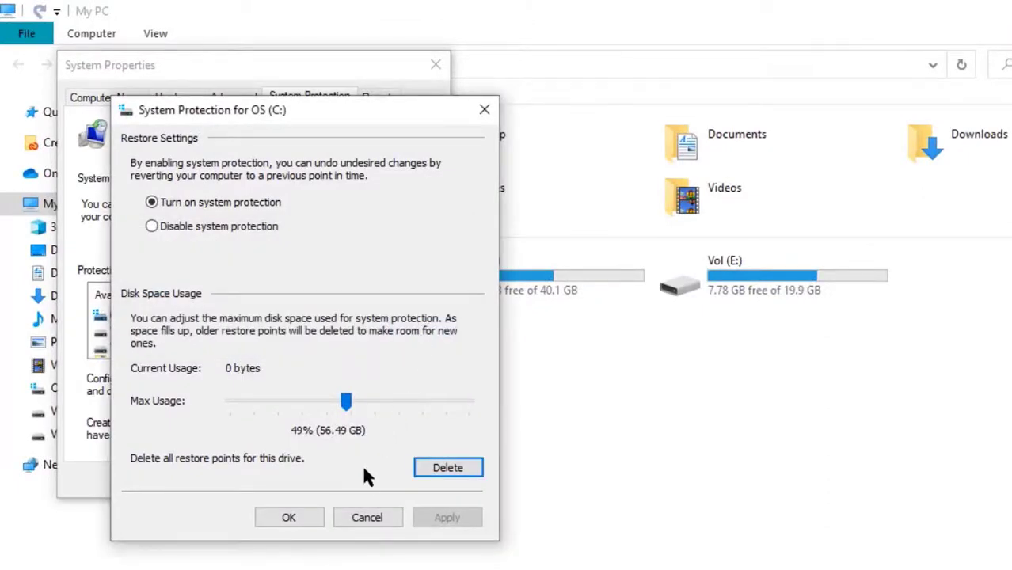
{"action": "left_click", "coordinate": [304, 514]}
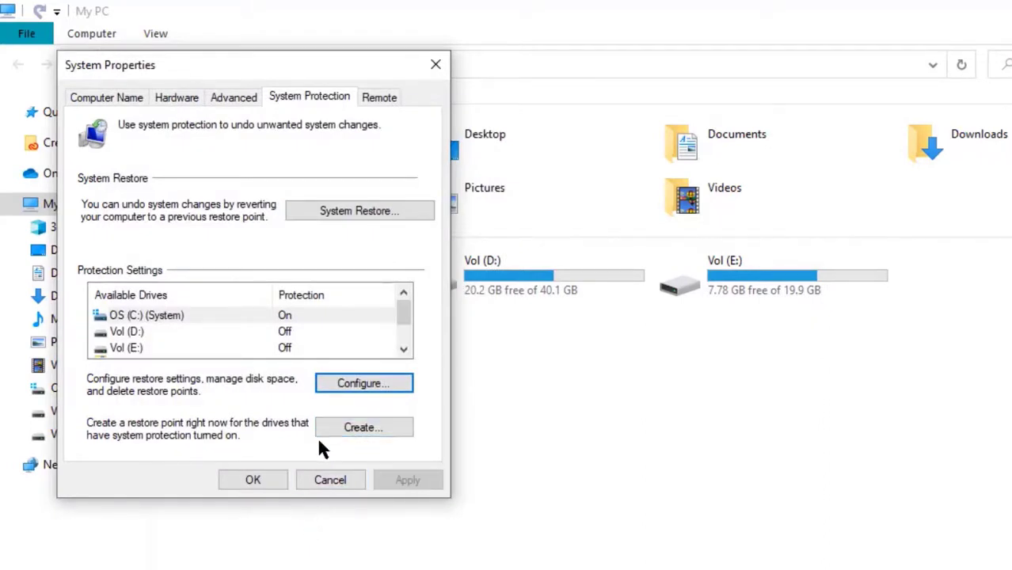
- Create a new restore point described as "Restore" and close System Properties
{"action": "left_click", "coordinate": [338, 421]}
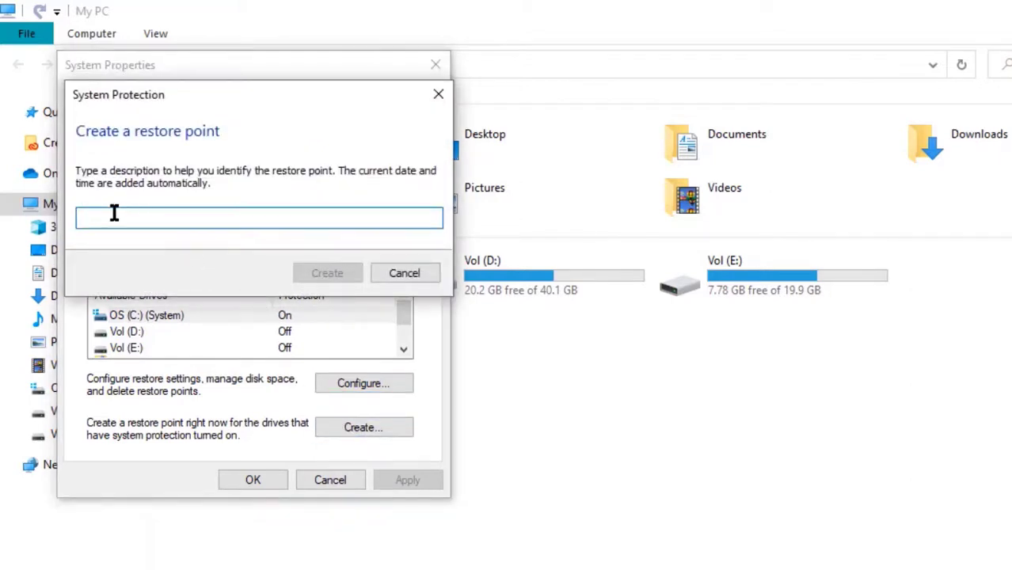
{"action": "type", "text": "Restor"}
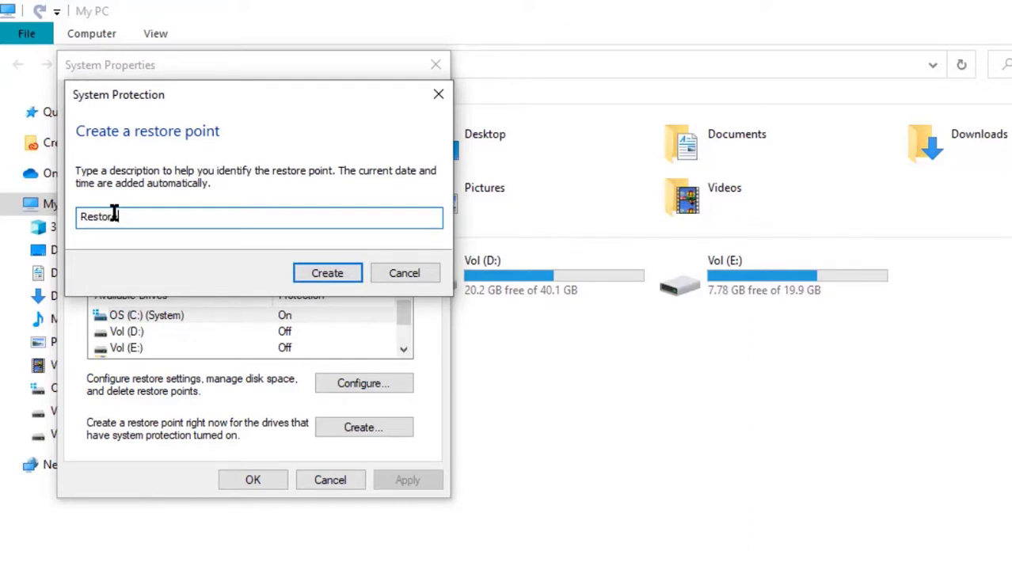
{"action": "type", "text": "e"}
{"action": "left_click", "coordinate": [336, 275]}
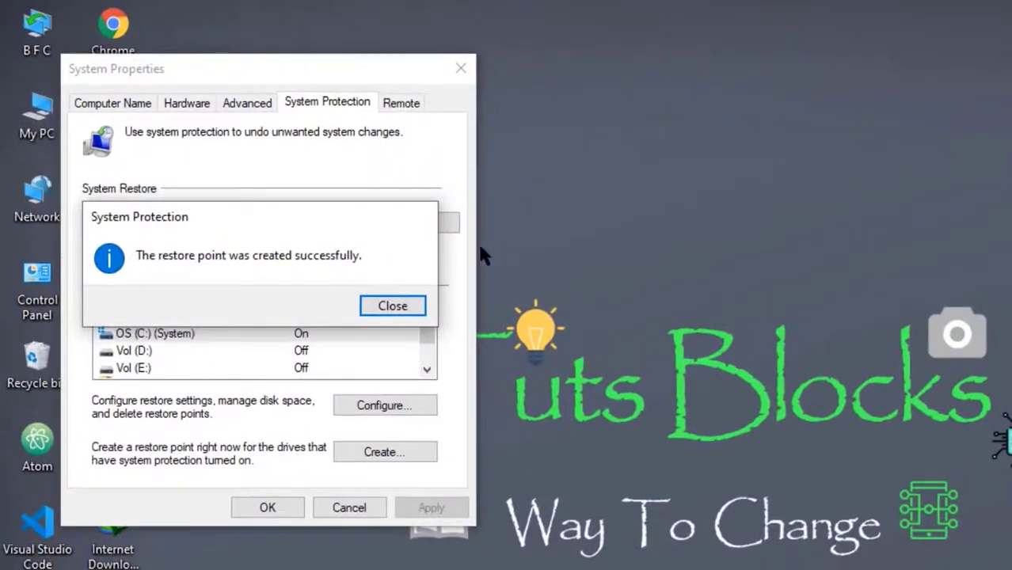
{"action": "left_click", "coordinate": [400, 301]}
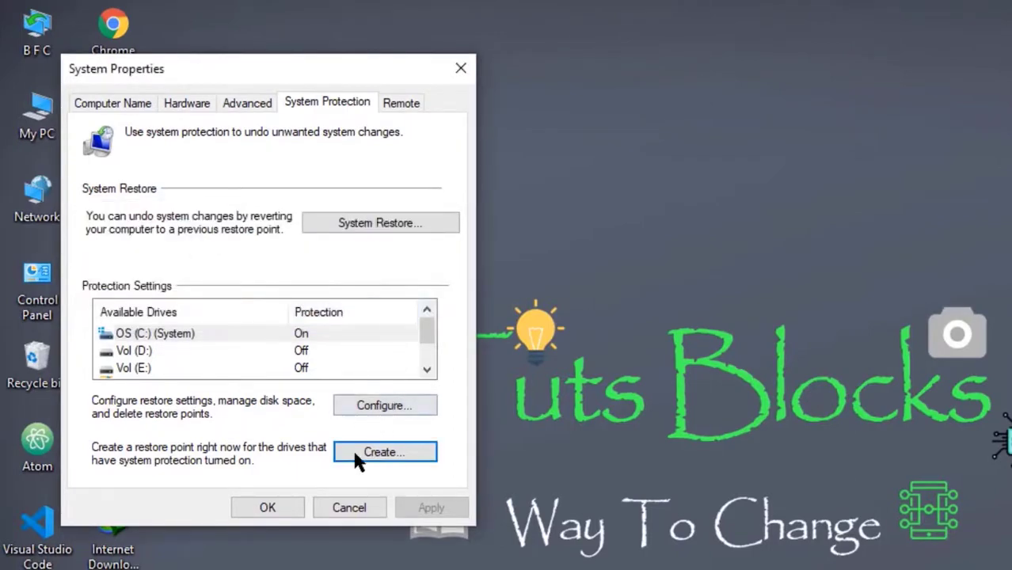
{"action": "left_click", "coordinate": [277, 492]}
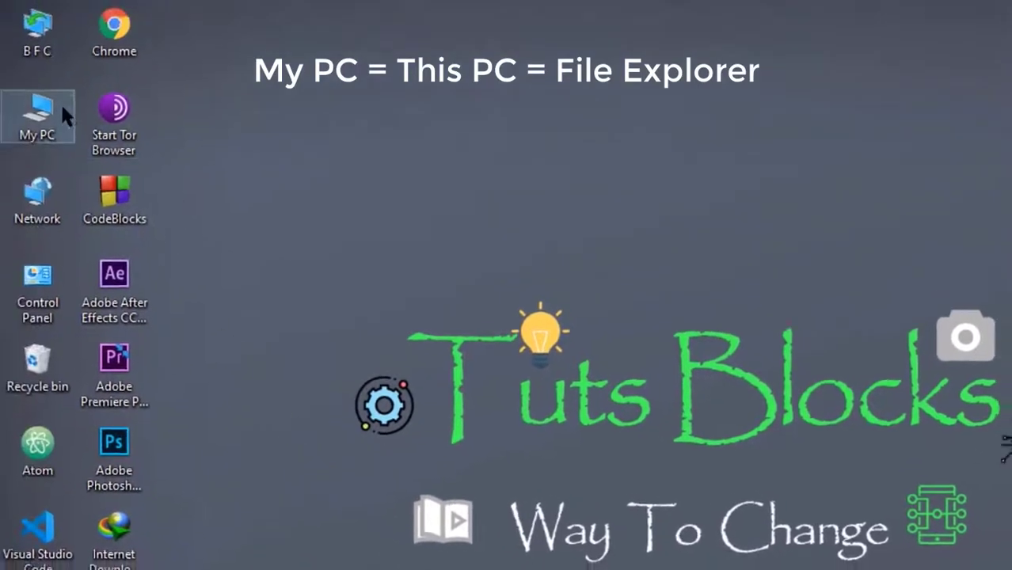
- Open the SoftwareDistribution folder inside the Windows folder on the OS (C:) drive
{"action": "double_click", "coordinate": [63, 113]}
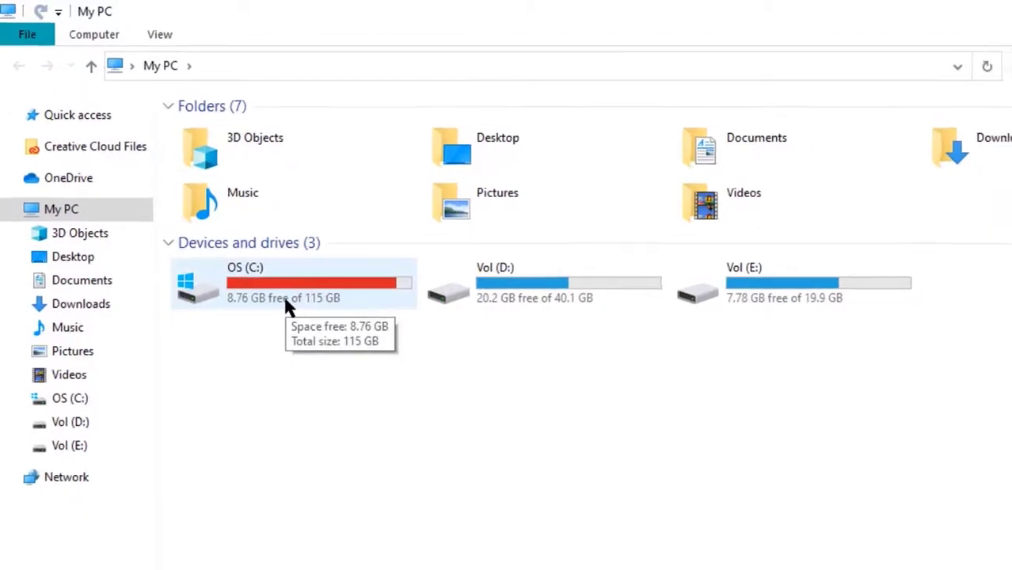
{"action": "double_click", "coordinate": [288, 305]}
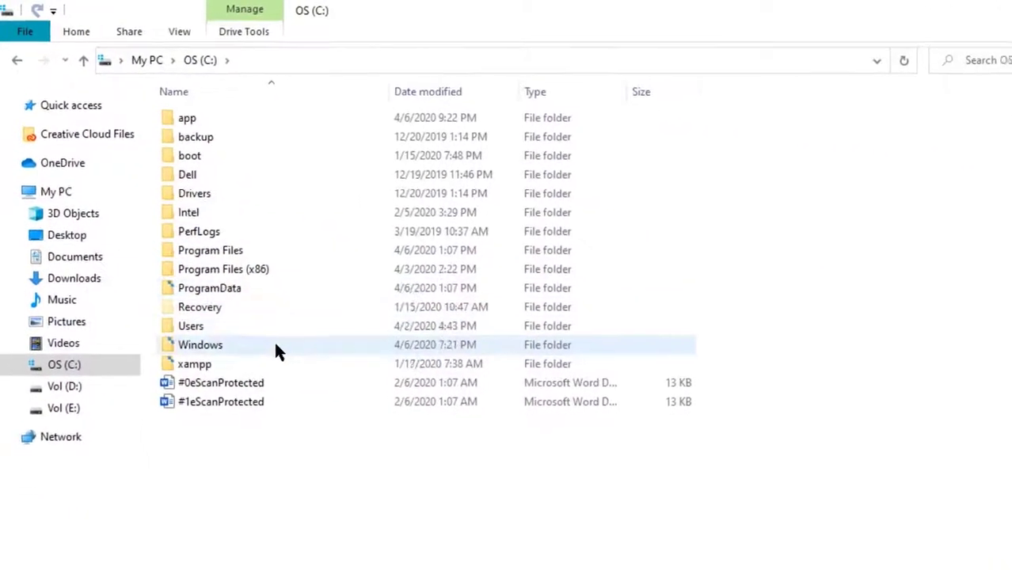
{"action": "double_click", "coordinate": [273, 341]}
{"action": "scroll", "coordinate": [225, 289], "scroll_direction": "down", "scroll_amount": 4}
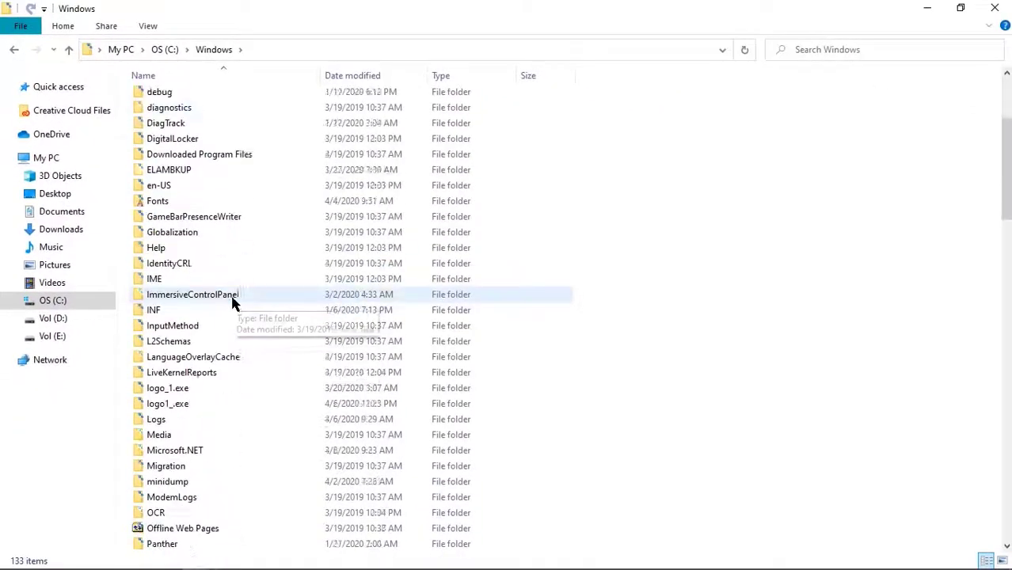
{"action": "scroll", "coordinate": [232, 301], "scroll_direction": "down", "scroll_amount": 8}
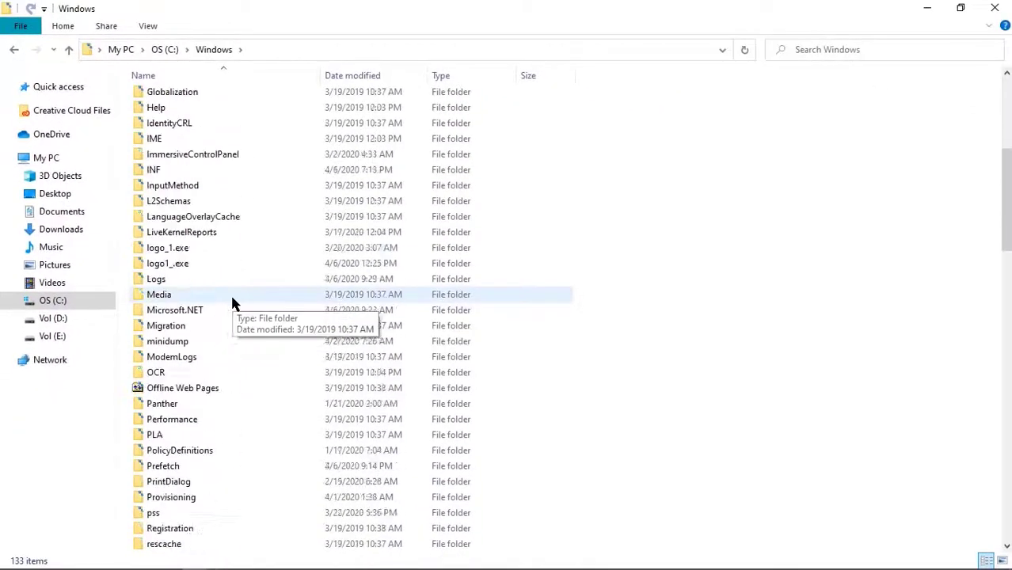
{"action": "scroll", "coordinate": [232, 301], "scroll_direction": "down", "scroll_amount": 5}
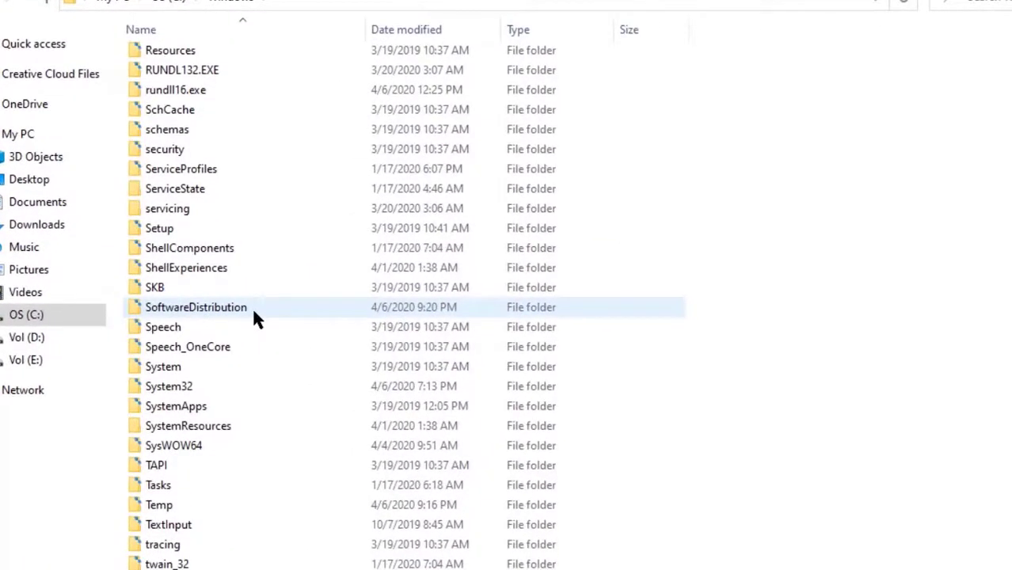
{"action": "double_click", "coordinate": [251, 310]}
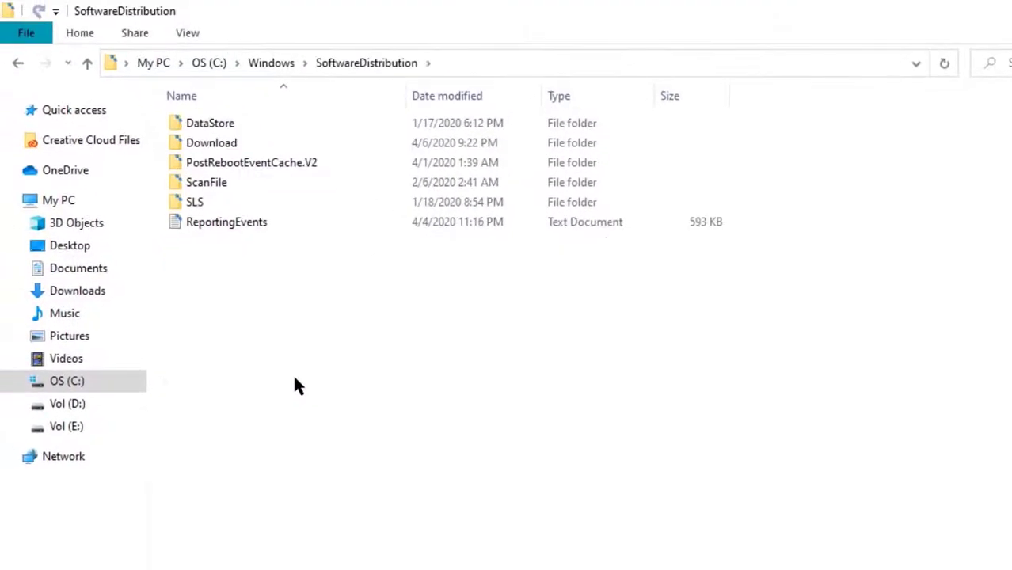
- Permanently delete the Download folder from SoftwareDistribution, granting administrator permission
{"action": "left_click", "coordinate": [308, 145]}
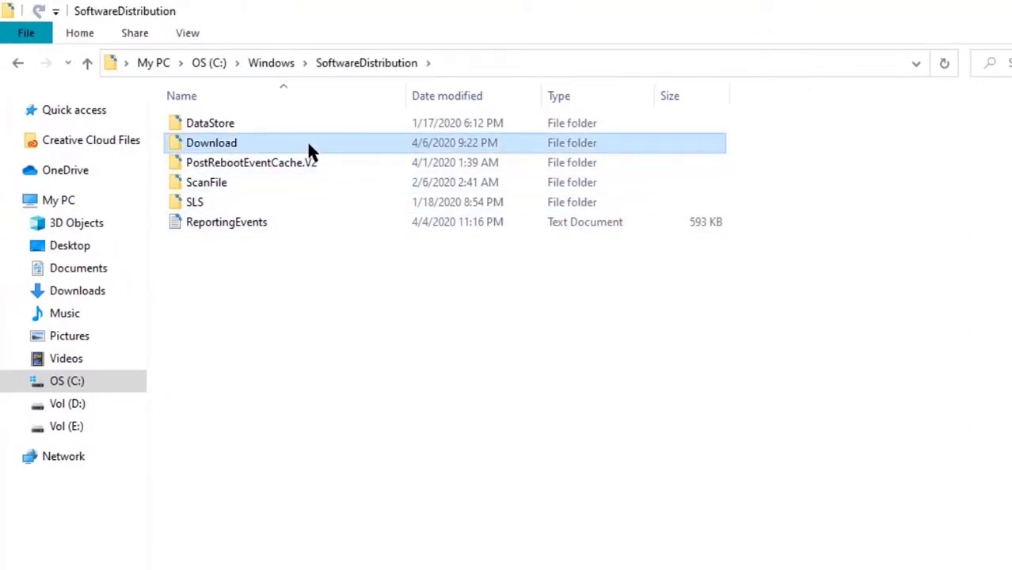
{"action": "key", "text": "shift+Delete"}
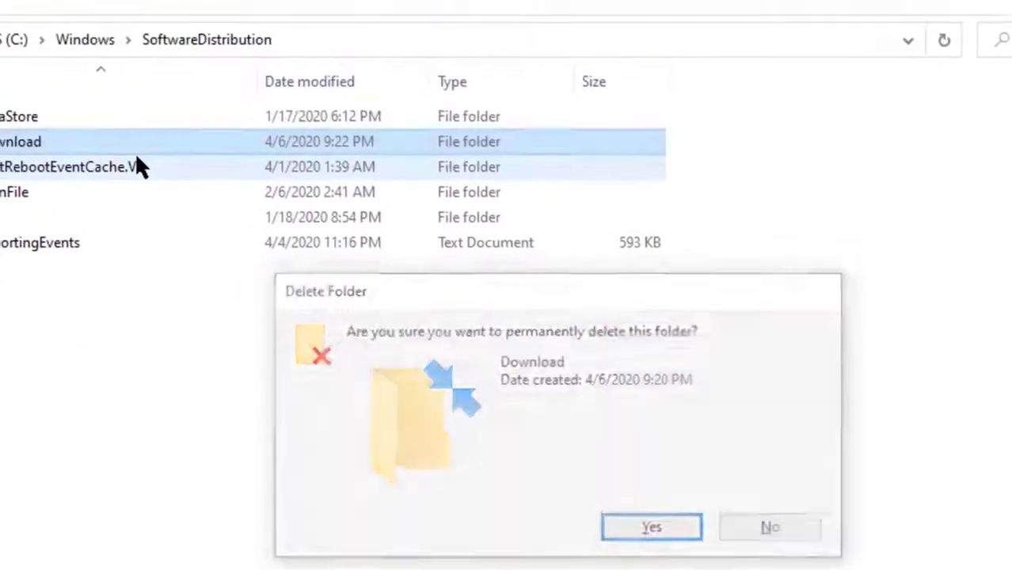
{"action": "key", "text": "Return"}
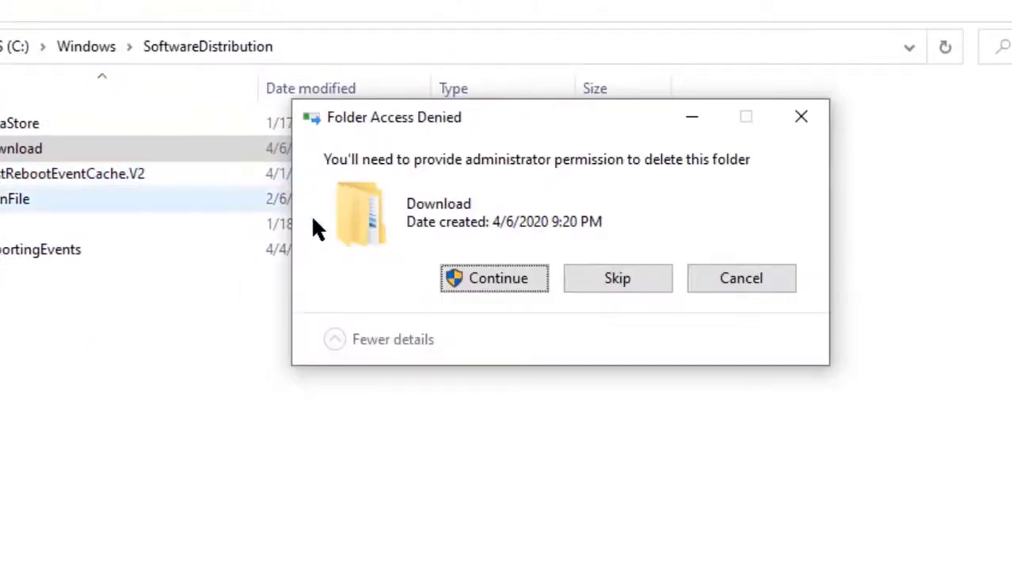
{"action": "left_click", "coordinate": [492, 281]}
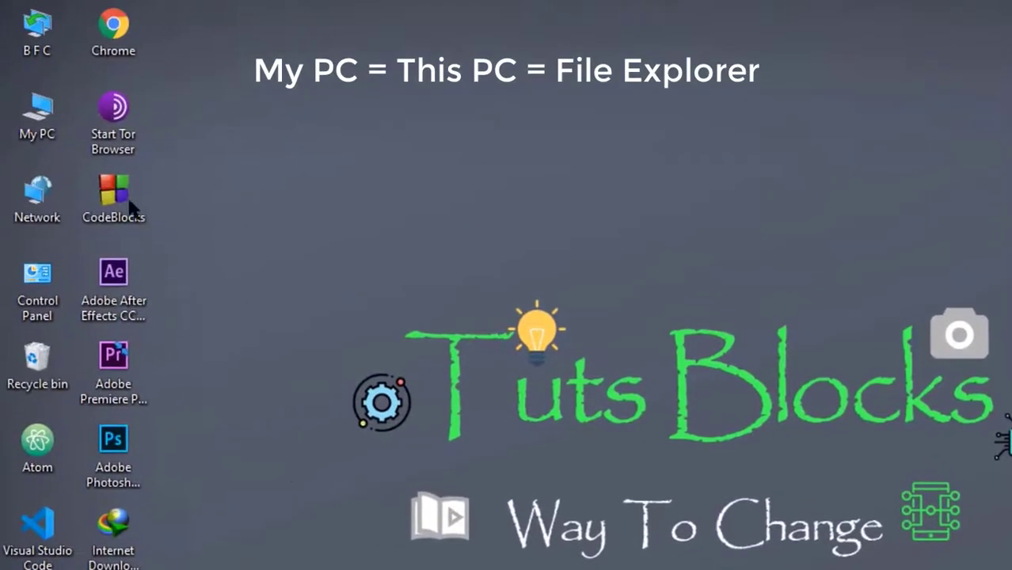
- Start Disk Cleanup for the OS (C:) drive from its properties and include system files in the scan
{"action": "double_click", "coordinate": [38, 121]}
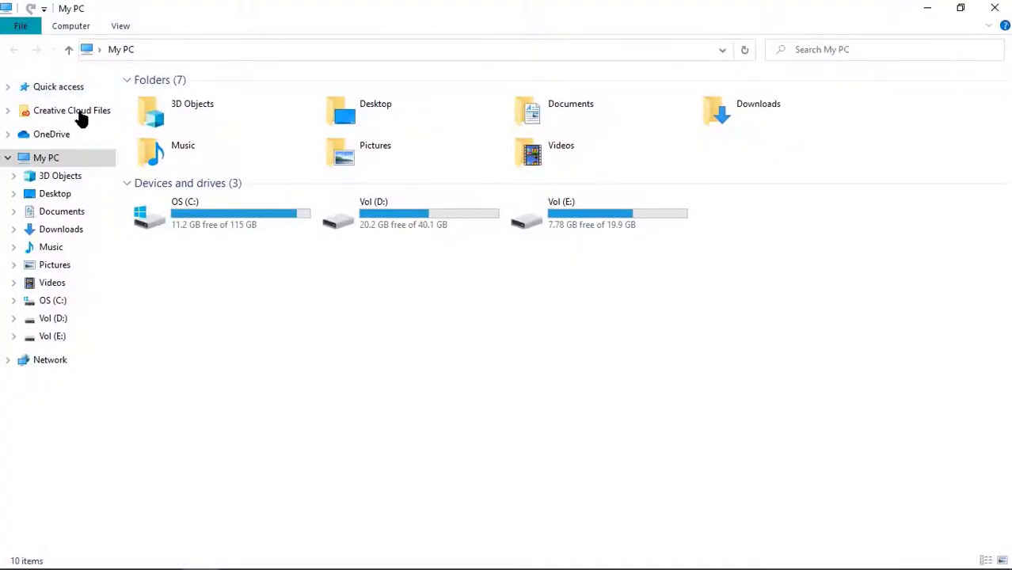
{"action": "left_click", "coordinate": [221, 224]}
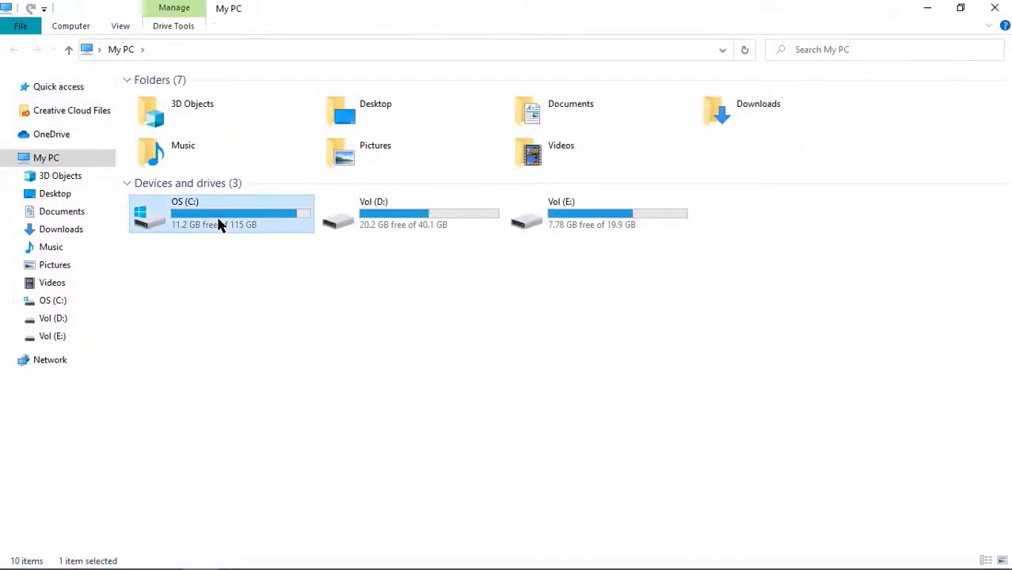
{"action": "right_click", "coordinate": [220, 224]}
{"action": "left_click", "coordinate": [271, 501]}
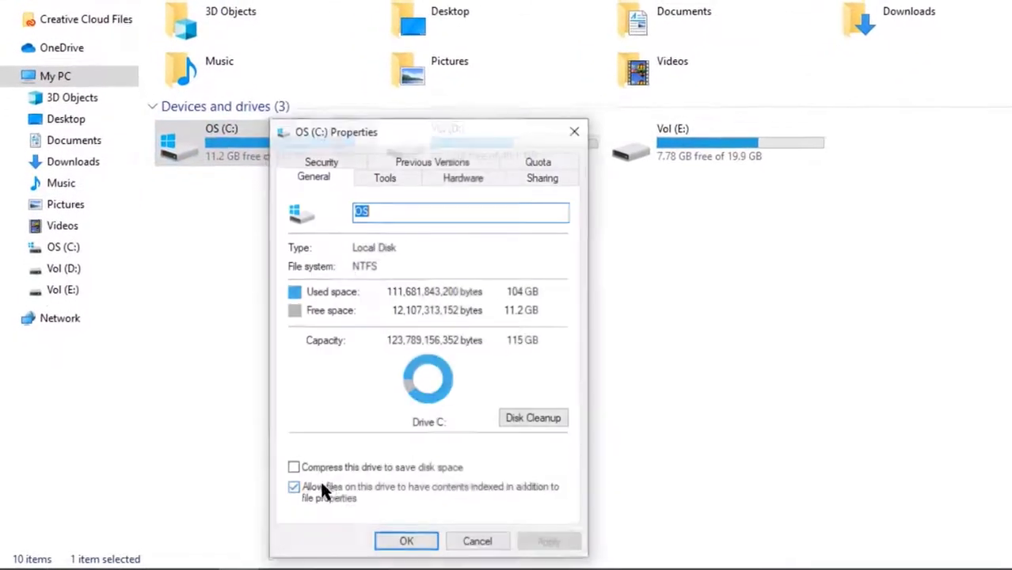
{"action": "left_click", "coordinate": [526, 420]}
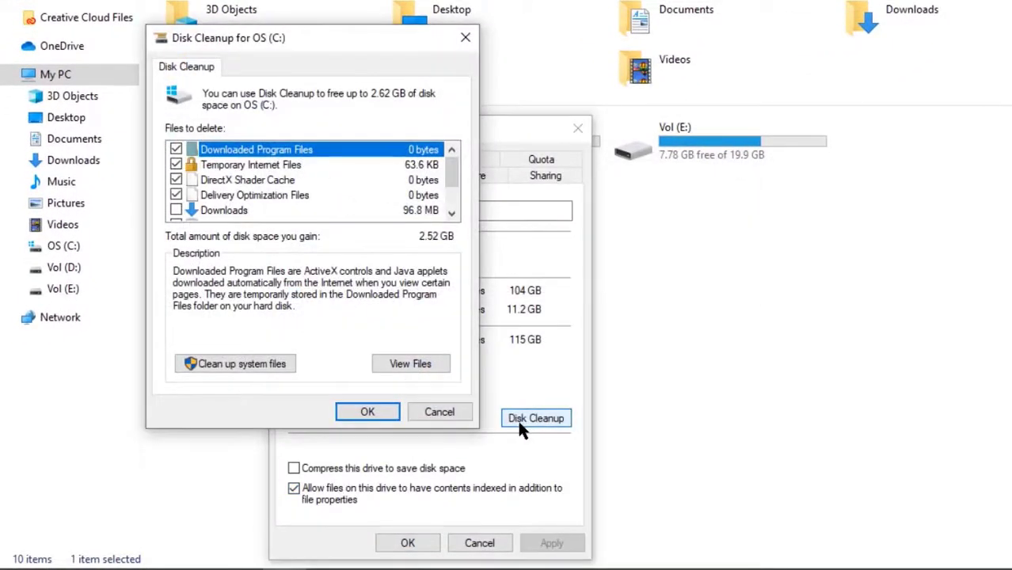
{"action": "left_click", "coordinate": [260, 369]}
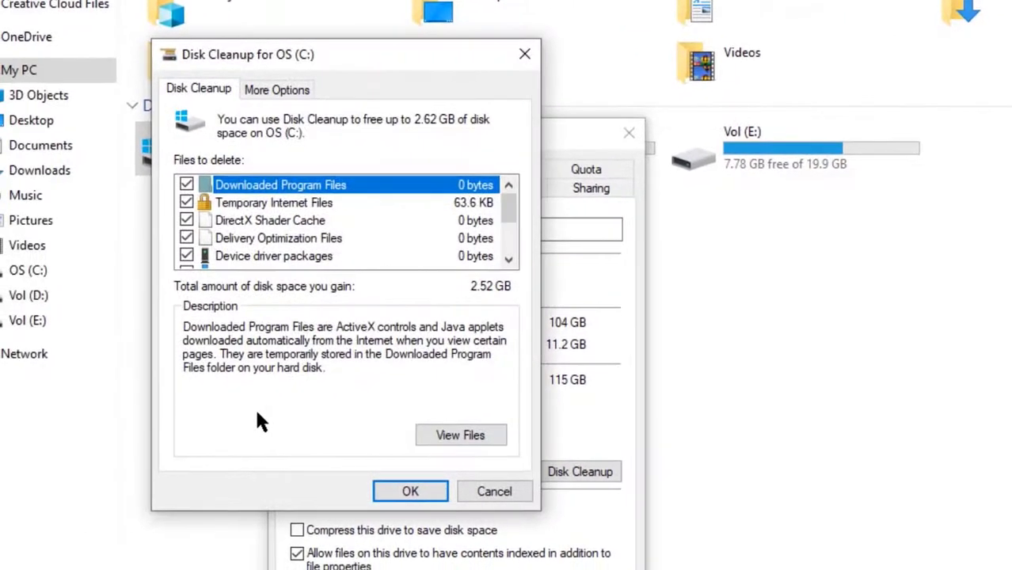
- Review the file categories, permanently delete the preselected ones without including Downloads, and close the OS (C:) drive properties
{"action": "scroll", "coordinate": [314, 244], "scroll_direction": "down", "scroll_amount": 1}
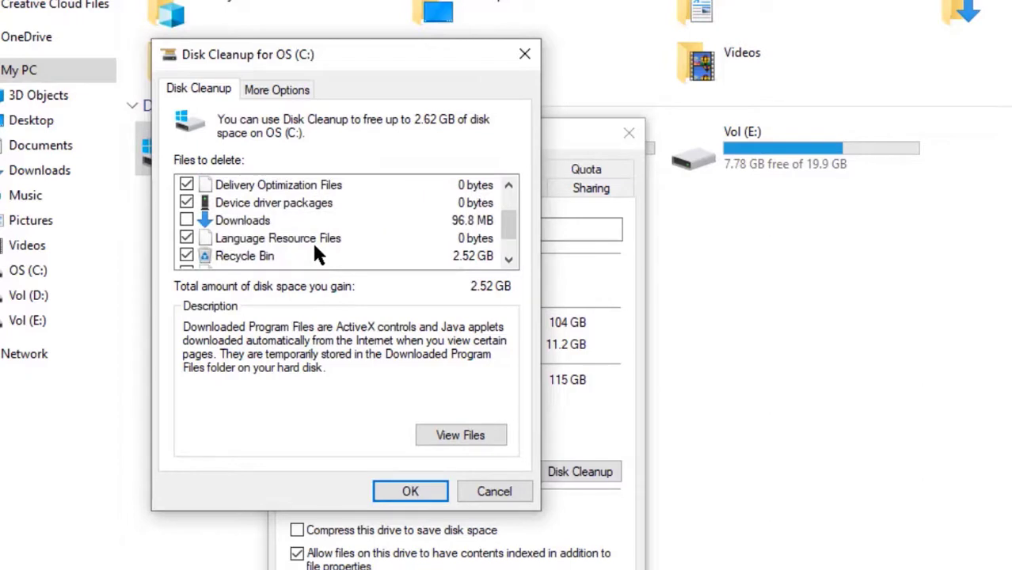
{"action": "scroll", "coordinate": [314, 245], "scroll_direction": "down", "scroll_amount": 1}
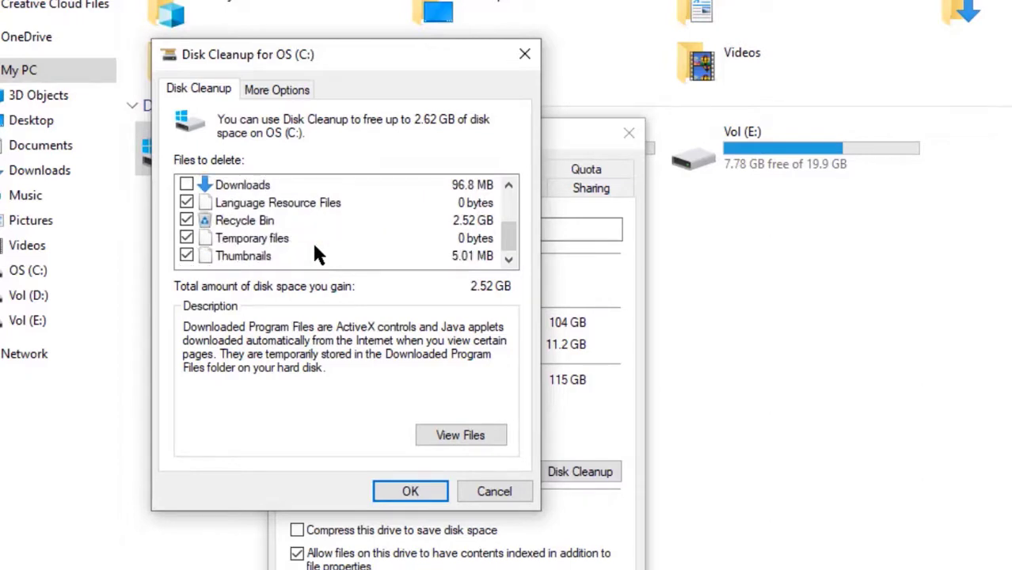
{"action": "scroll", "coordinate": [314, 255], "scroll_direction": "up", "scroll_amount": 2}
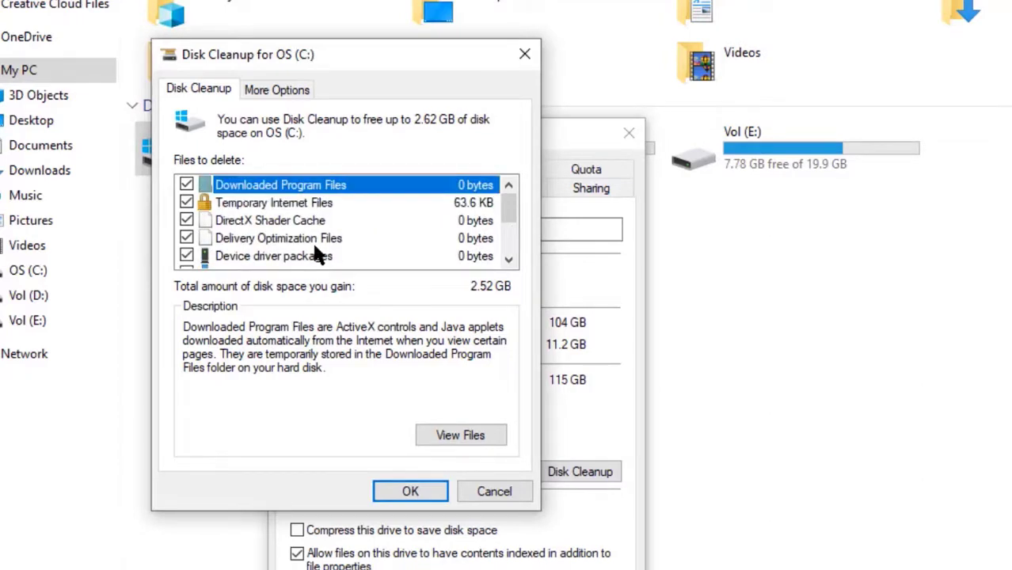
{"action": "scroll", "coordinate": [317, 253], "scroll_direction": "down", "scroll_amount": 2}
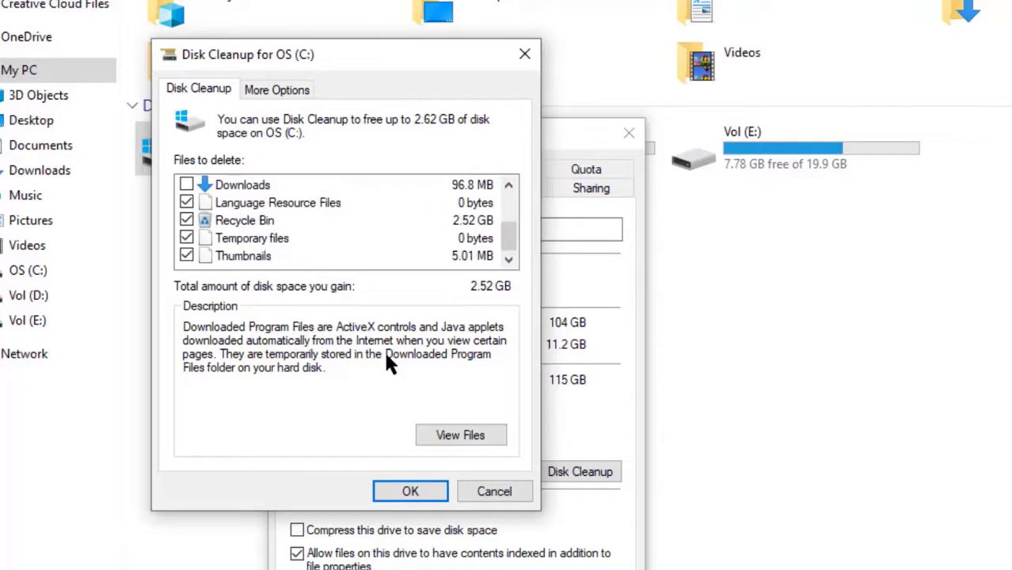
{"action": "left_click", "coordinate": [409, 485]}
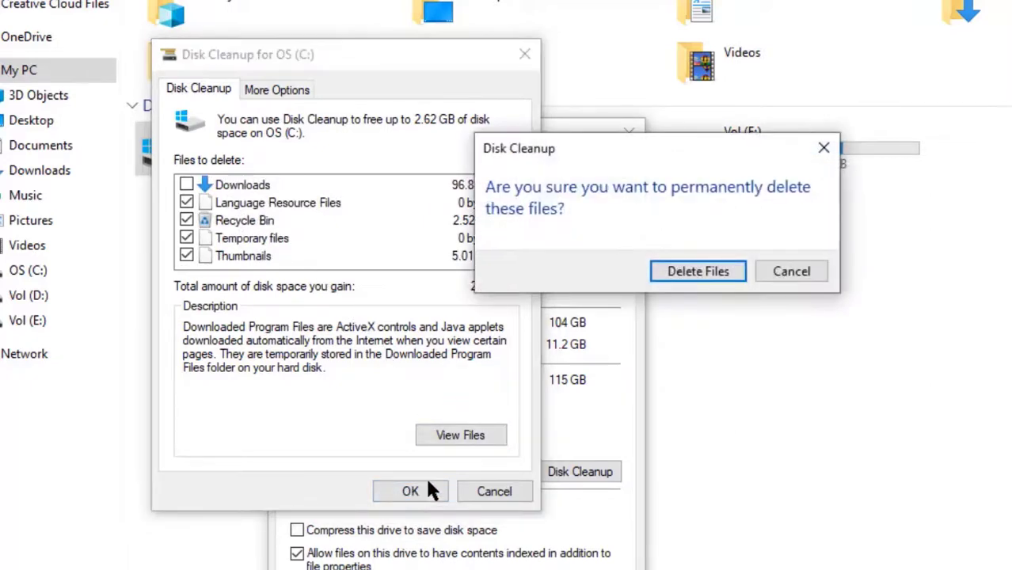
{"action": "left_click", "coordinate": [683, 271]}
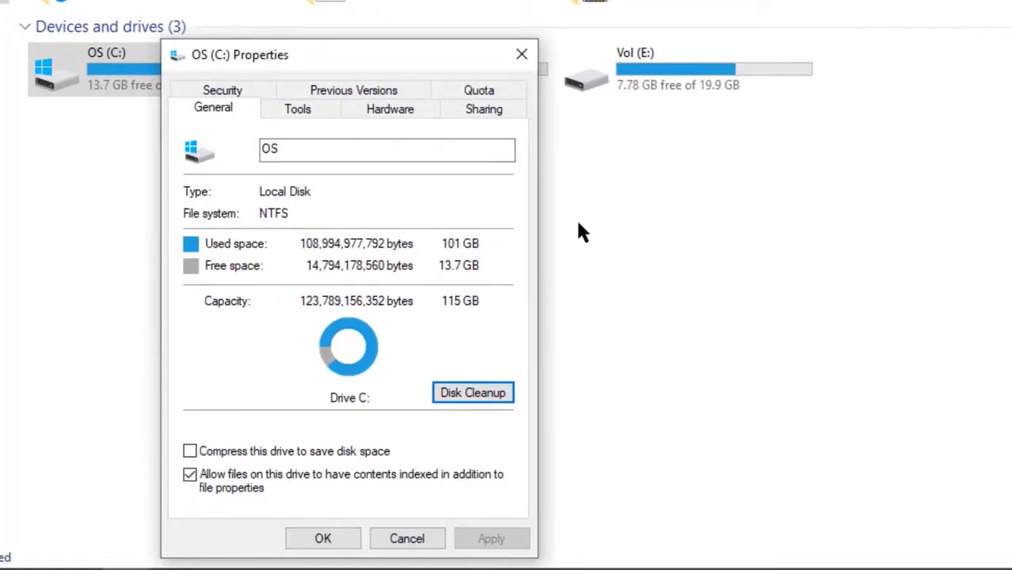
{"action": "left_click", "coordinate": [323, 539]}
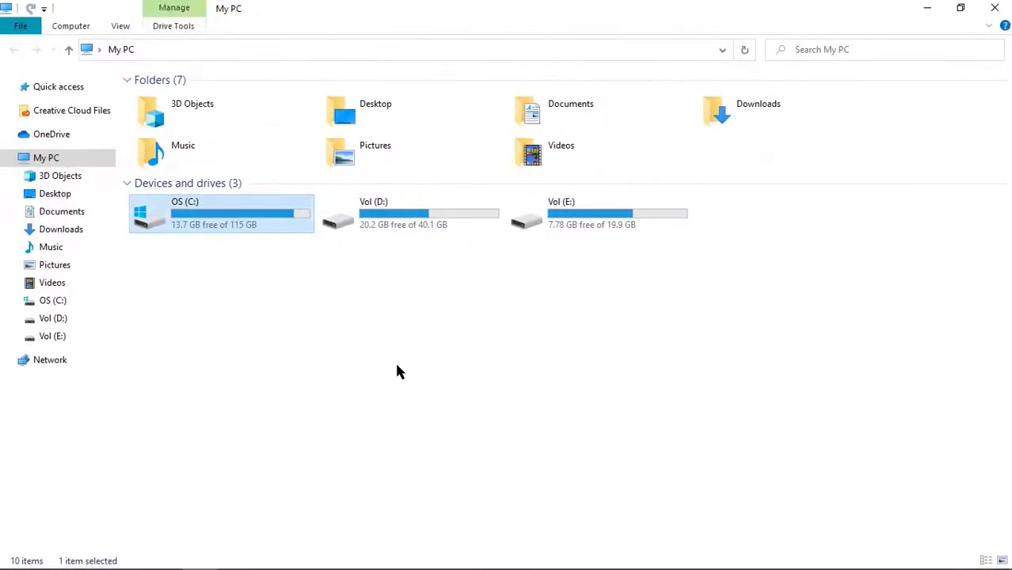
{"action": "left_click", "coordinate": [401, 351]}
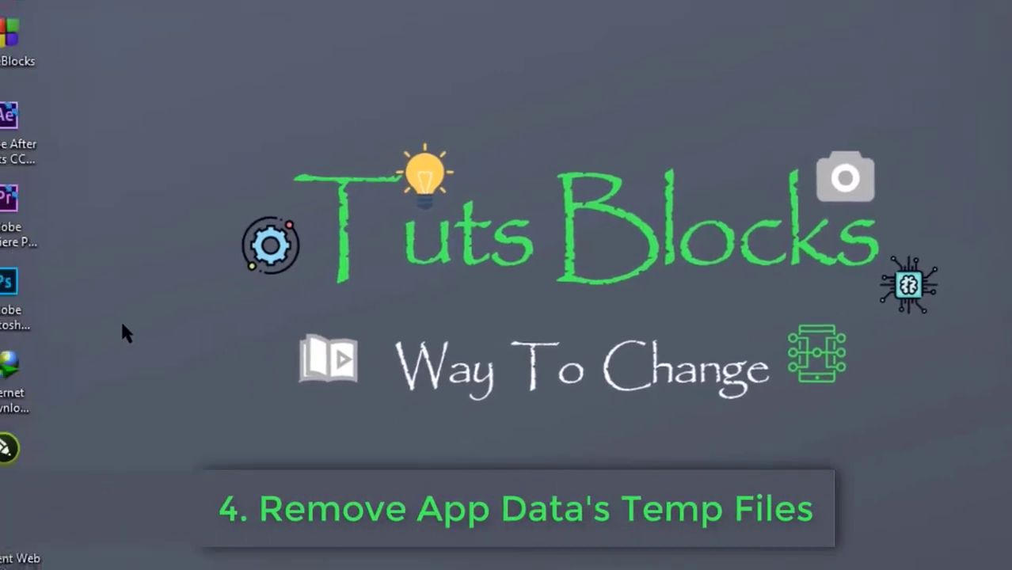
- Open the user's AppData Temp folder by running %temp%
{"action": "key", "text": "super+r"}
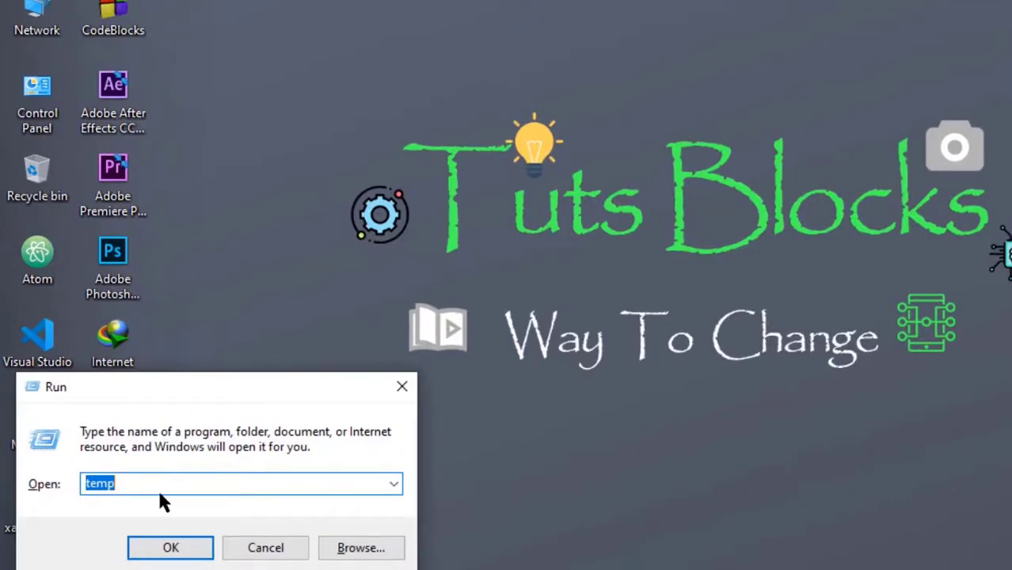
{"action": "type", "text": "%temp"}
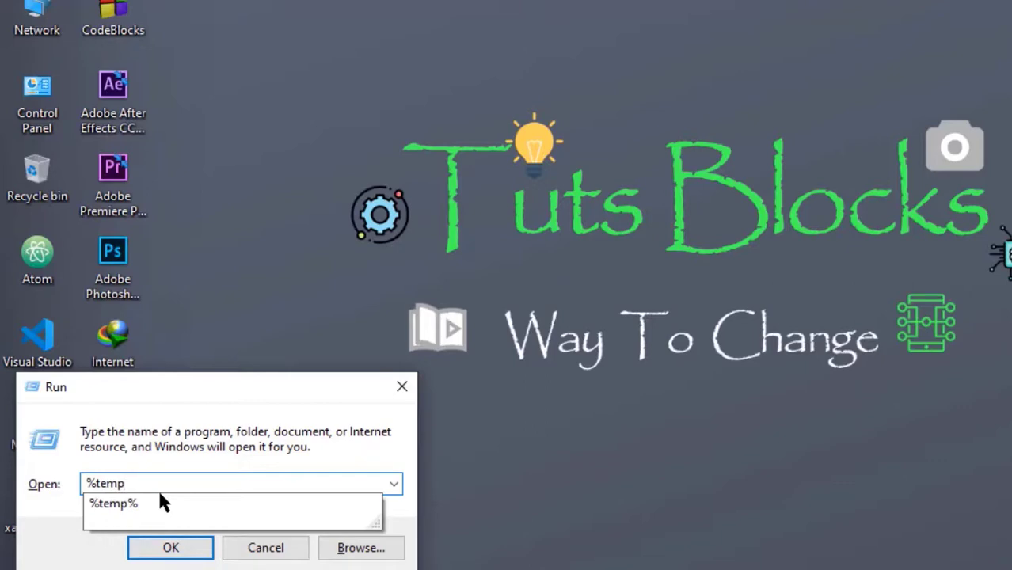
{"action": "type", "text": "%"}
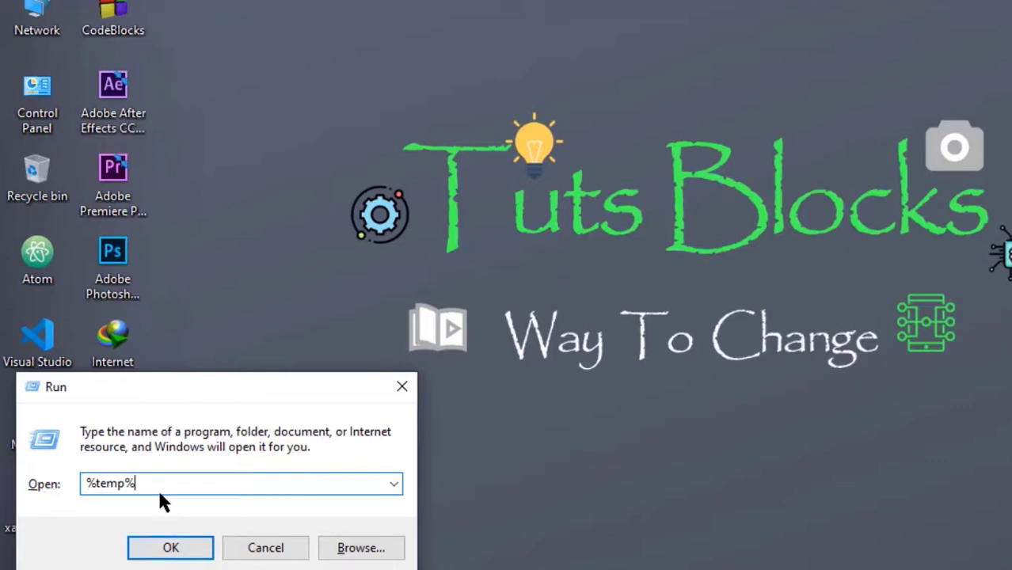
{"action": "left_click", "coordinate": [170, 548]}
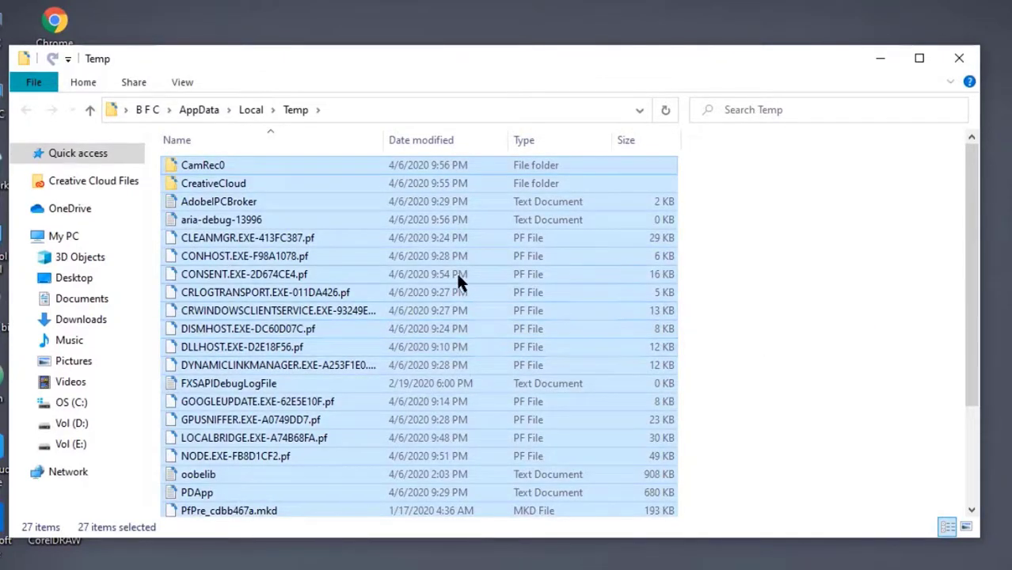
- Permanently delete everything in the AppData Temp folder except the CamRec0 folder, skipping all files in use
{"action": "left_click", "coordinate": [429, 161], "text": "ctrl"}
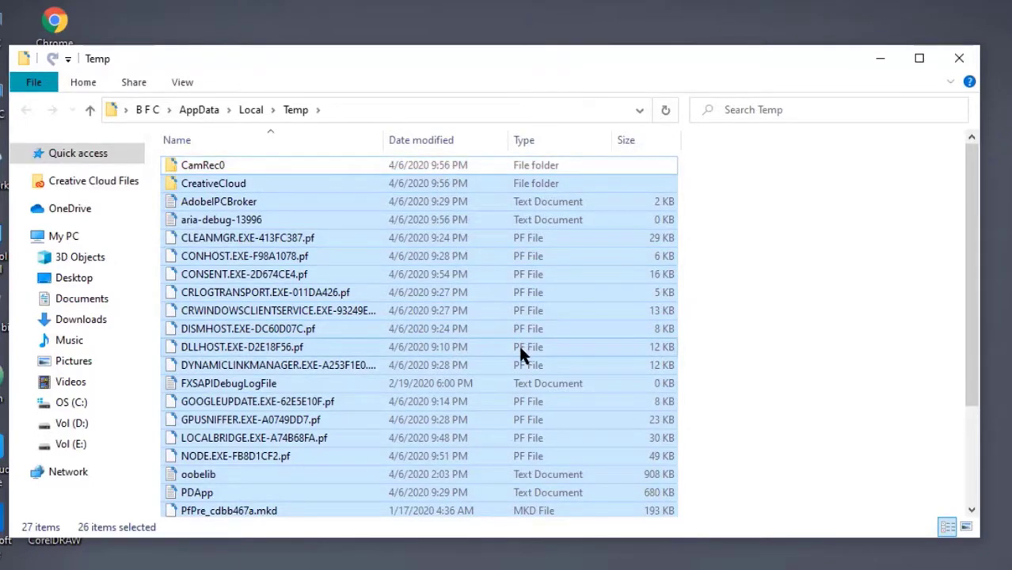
{"action": "key", "text": "shift+Delete"}
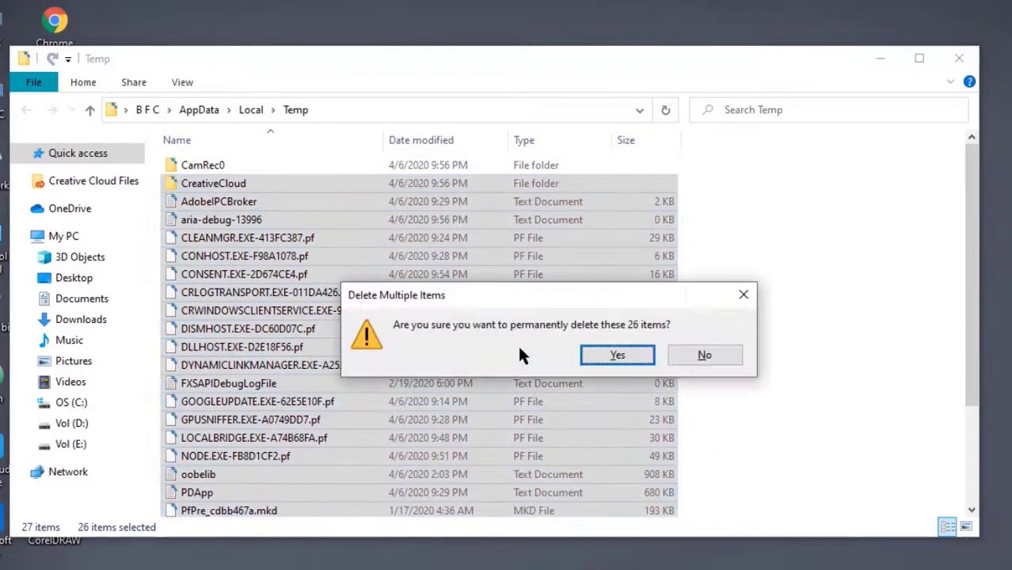
{"action": "left_click", "coordinate": [629, 354]}
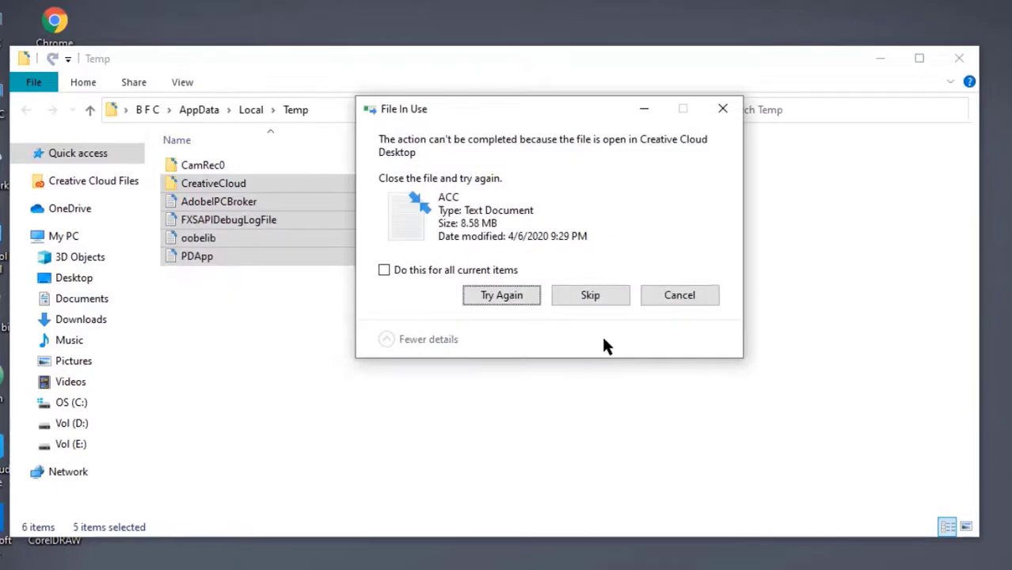
{"action": "left_click", "coordinate": [386, 270]}
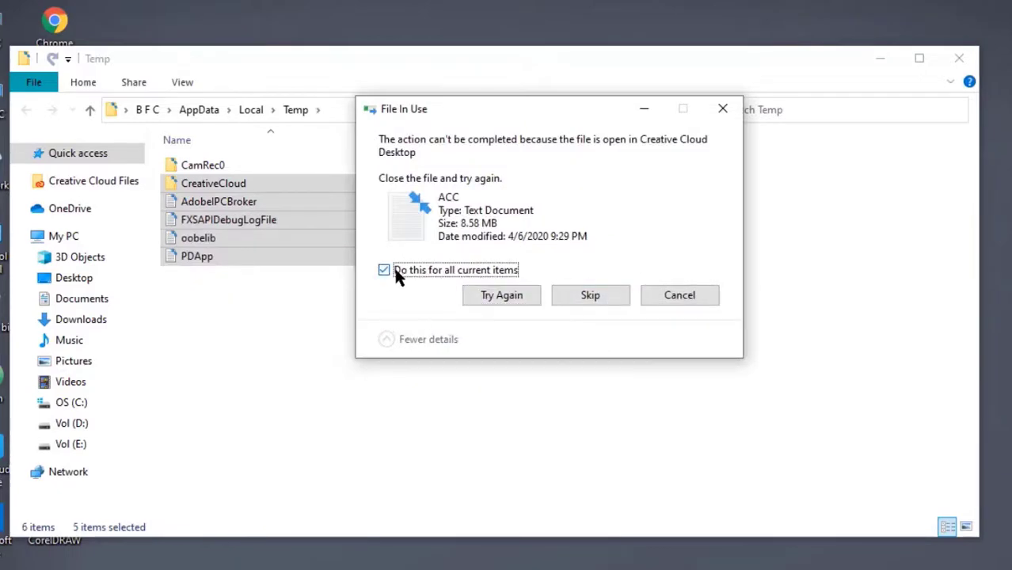
{"action": "left_click", "coordinate": [605, 298]}
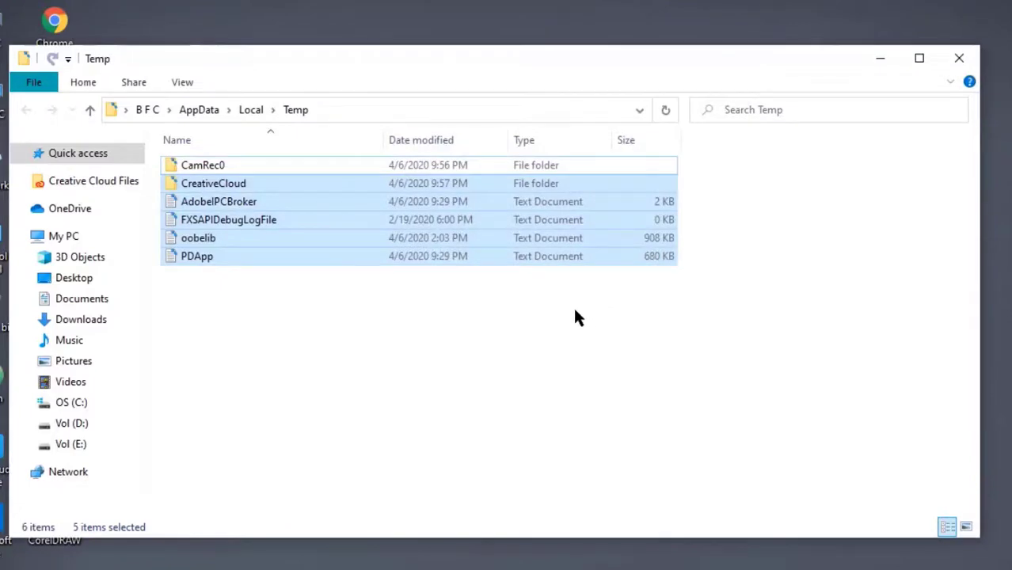
{"action": "left_click", "coordinate": [575, 317]}
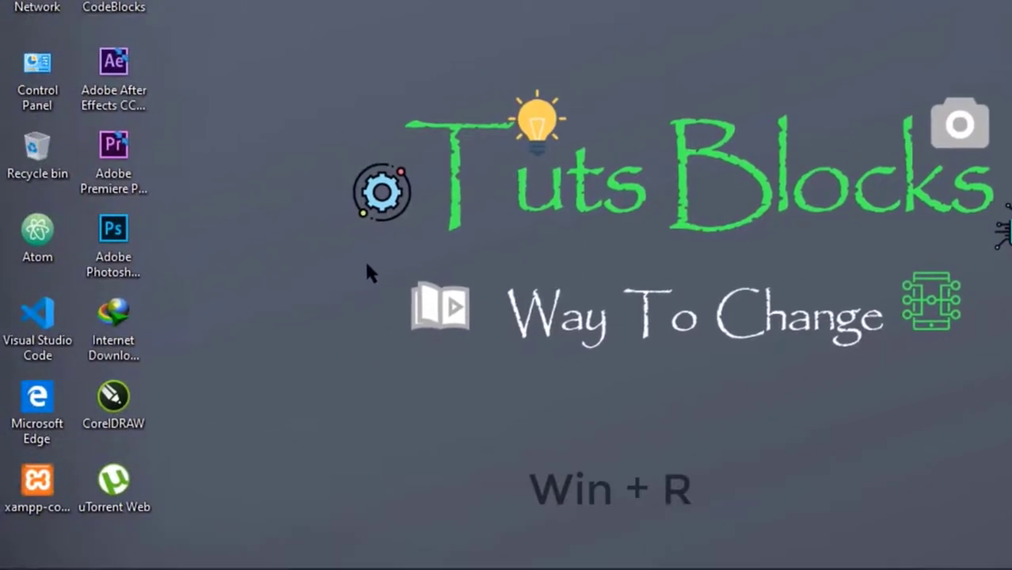
- Open the Windows Temp folder on the OS (C:) drive by running temp
{"action": "key", "text": "super+r"}
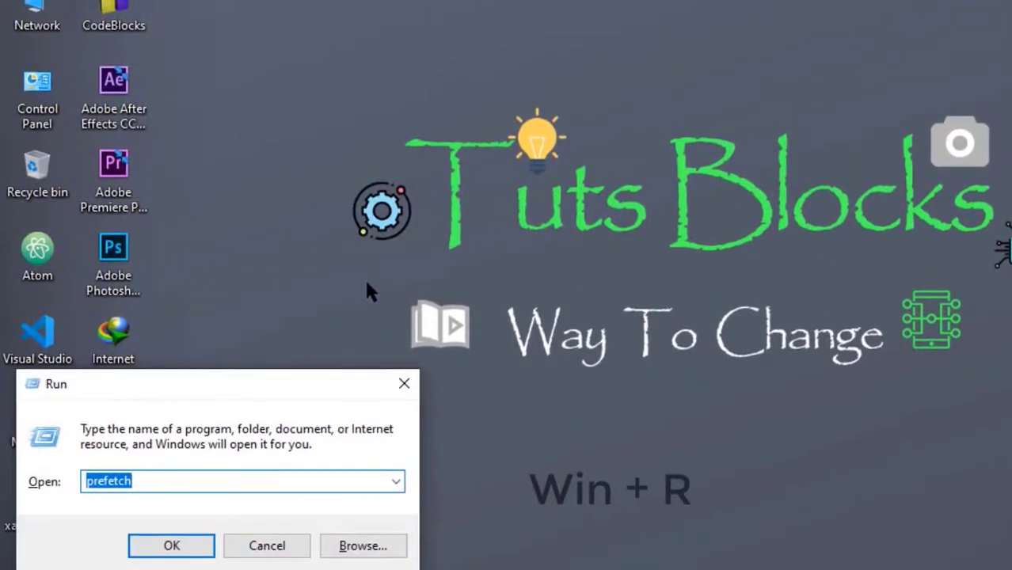
{"action": "key", "text": "BackSpace"}
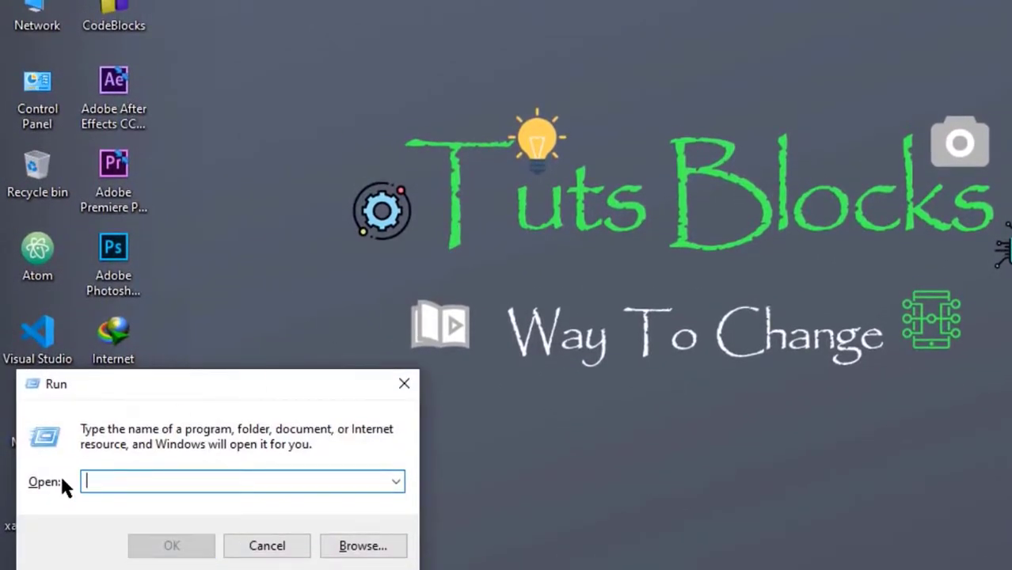
{"action": "type", "text": "tem"}
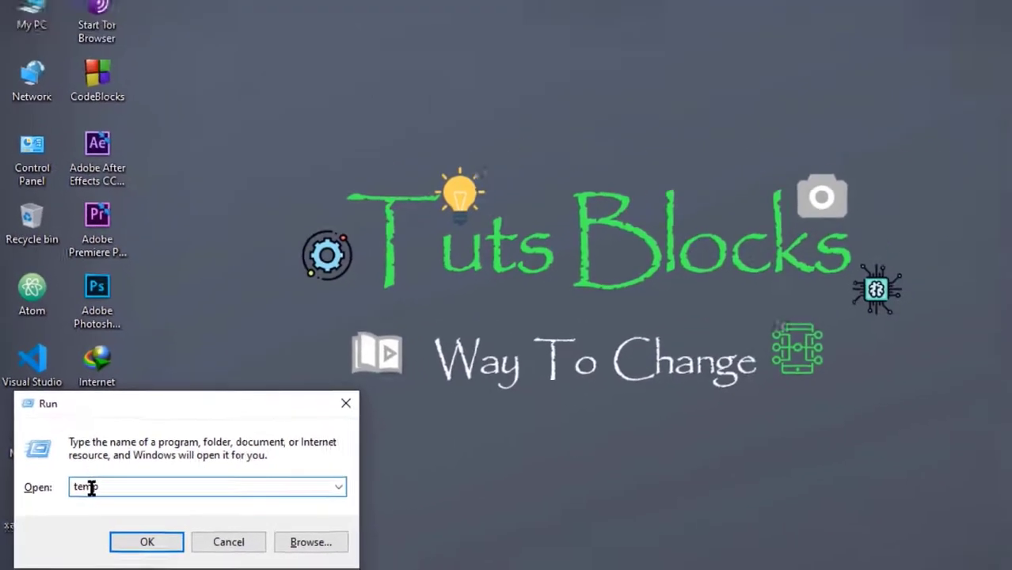
{"action": "type", "text": "p"}
{"action": "left_click", "coordinate": [171, 546]}
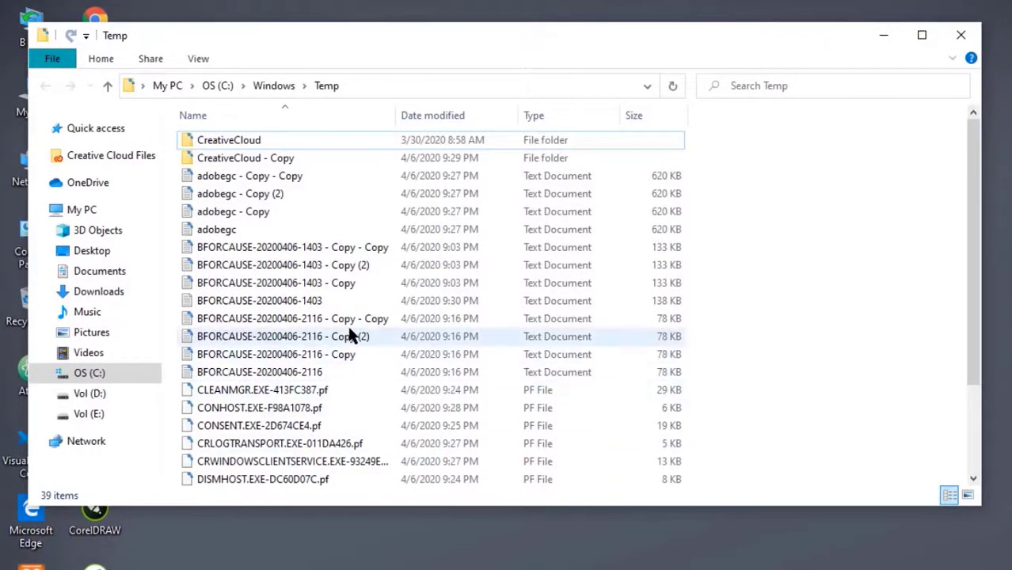
- Permanently delete all items in the Windows Temp folder, skipping the in-use ACC file and cancelling at the in-use adobegc file
{"action": "scroll", "coordinate": [350, 334], "scroll_direction": "down", "scroll_amount": 3}
{"action": "scroll", "coordinate": [354, 339], "scroll_direction": "down", "scroll_amount": 3}
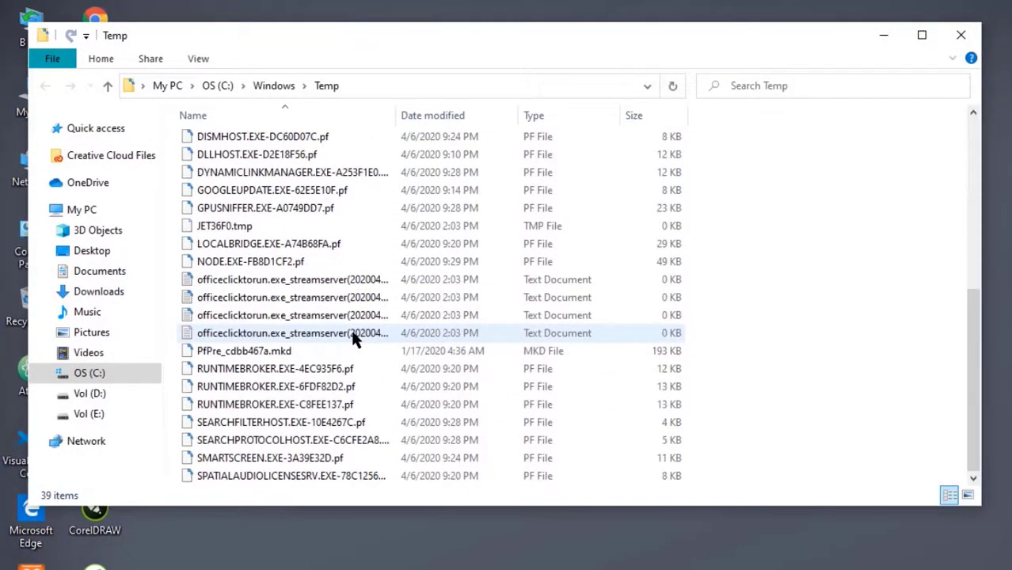
{"action": "scroll", "coordinate": [353, 339], "scroll_direction": "up", "scroll_amount": 6}
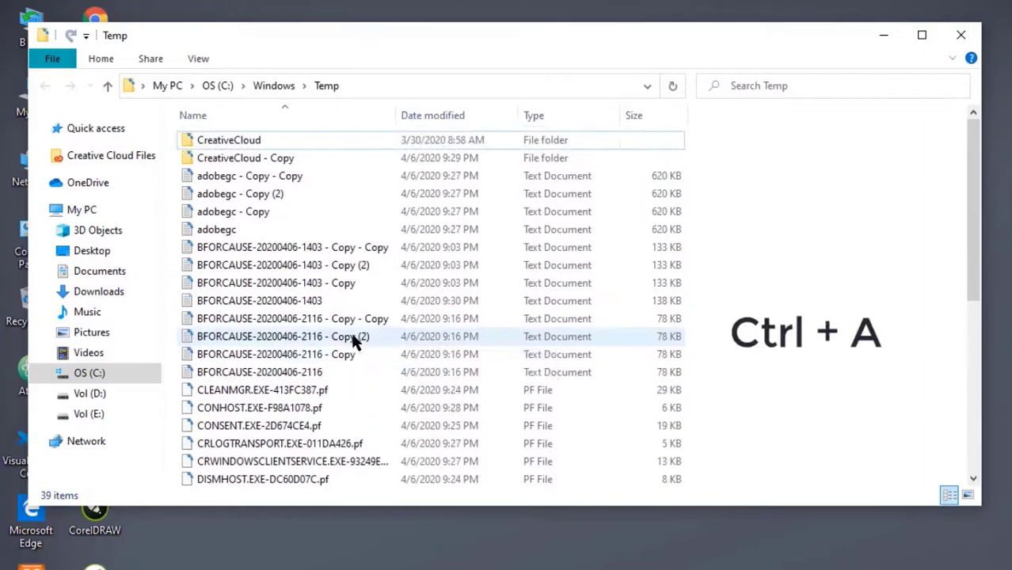
{"action": "key", "text": "ctrl+a"}
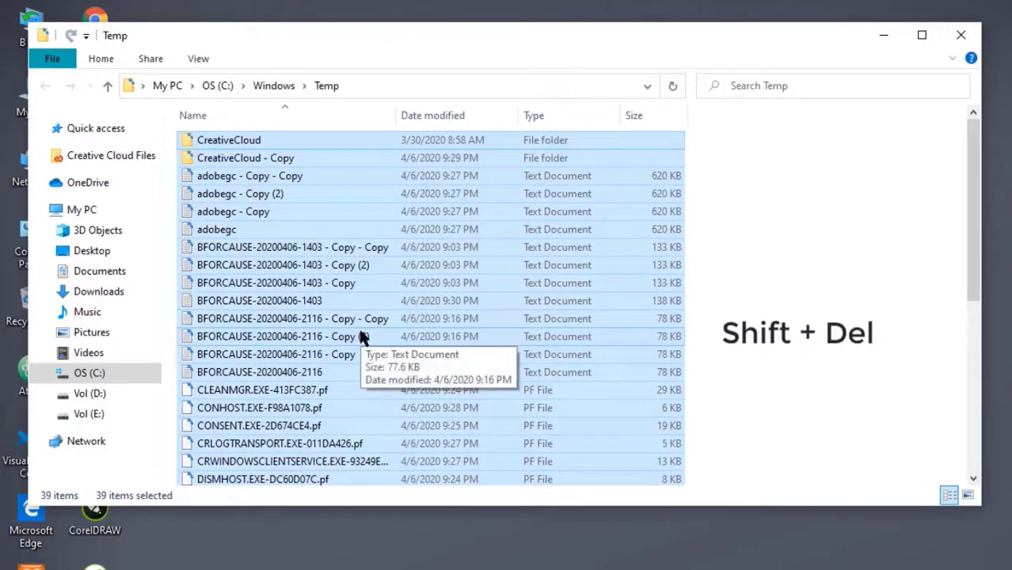
{"action": "key", "text": "shift+Delete"}
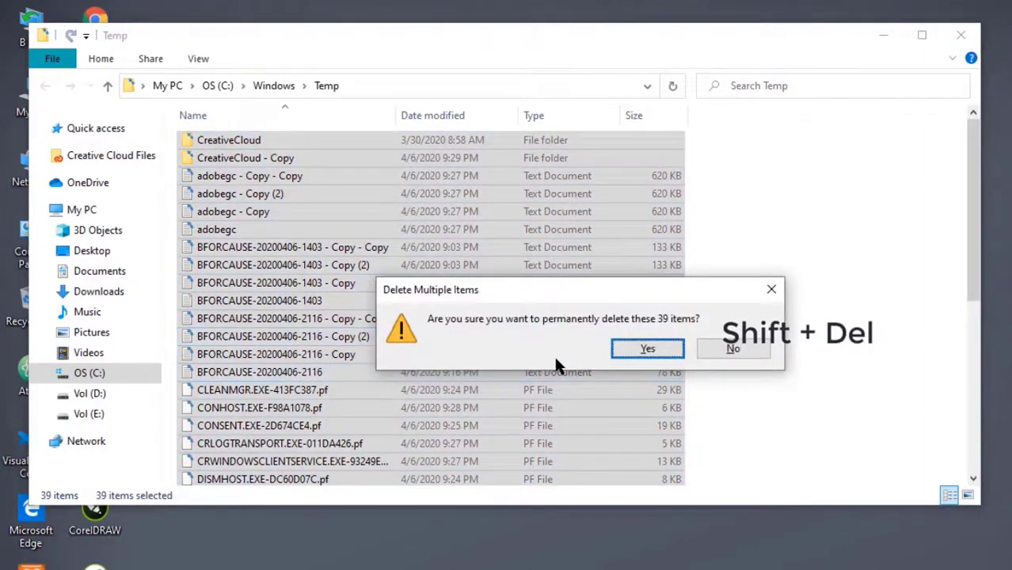
{"action": "left_click", "coordinate": [656, 342]}
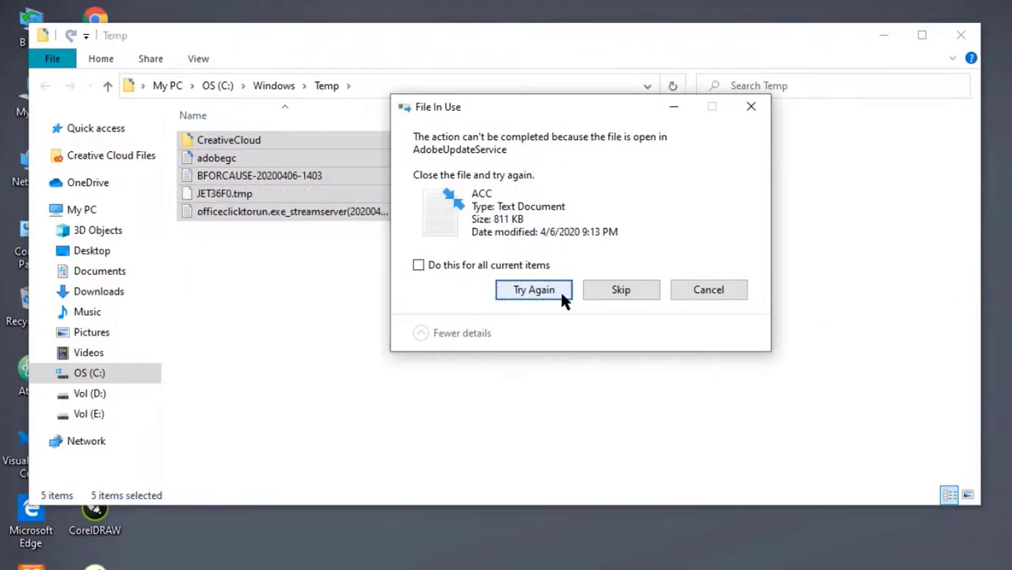
{"action": "left_click", "coordinate": [559, 289]}
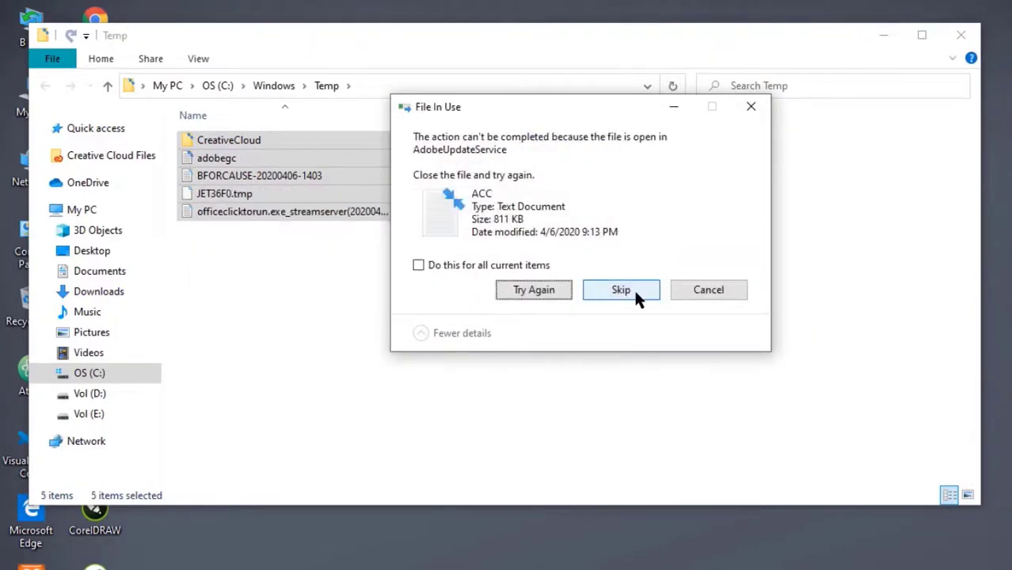
{"action": "left_click", "coordinate": [639, 294]}
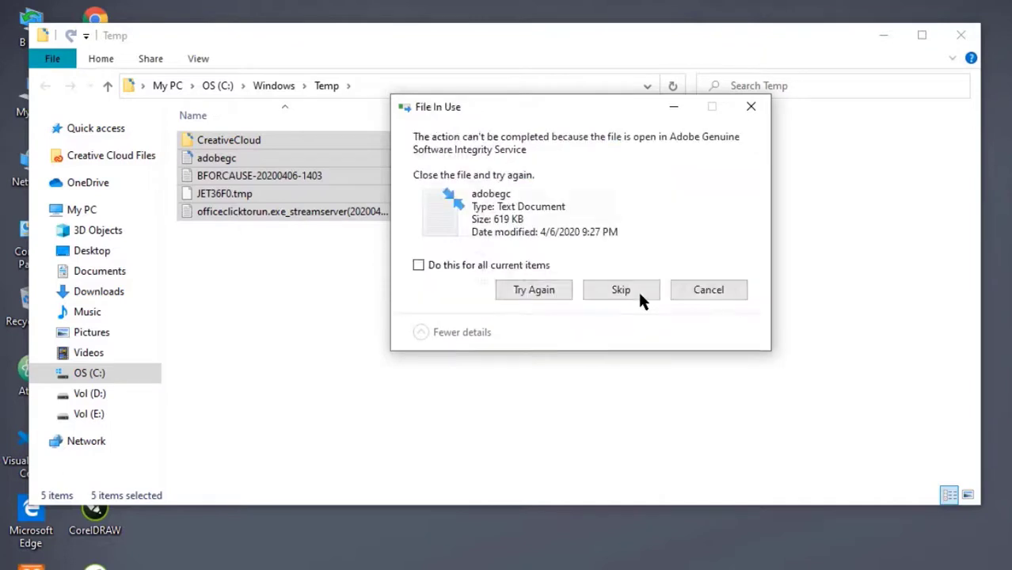
{"action": "left_click", "coordinate": [684, 295]}
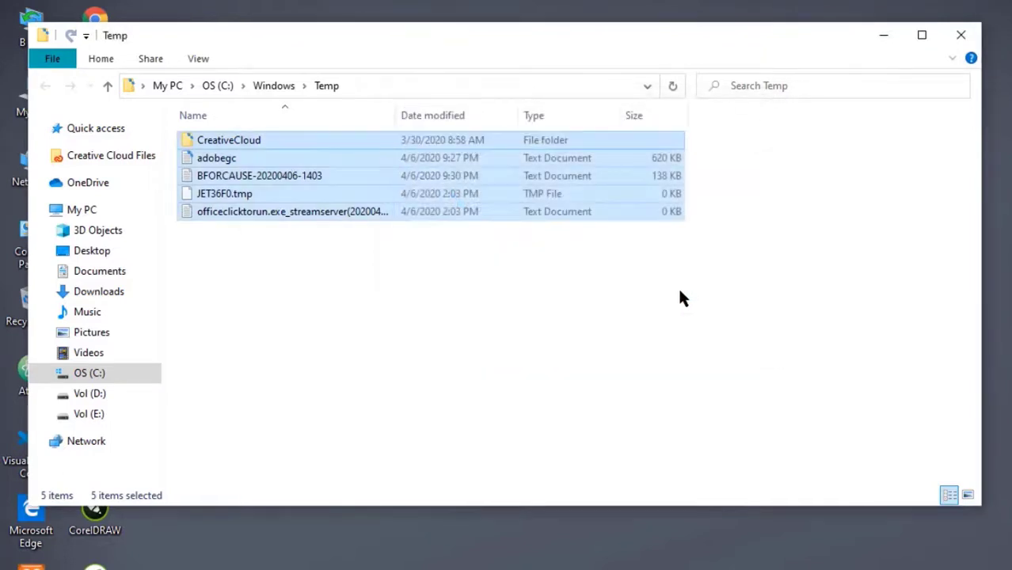
{"action": "left_click", "coordinate": [679, 292]}
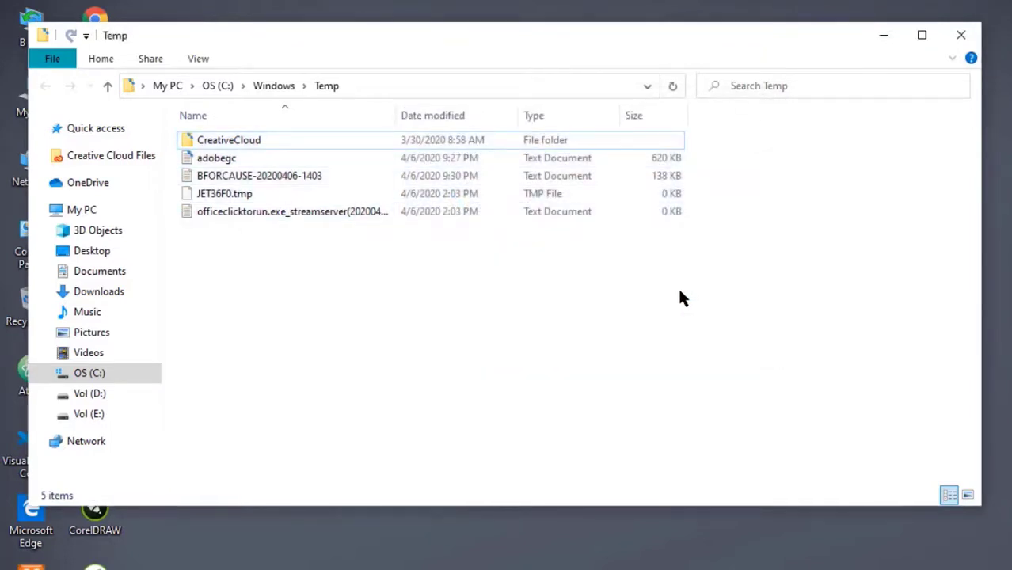